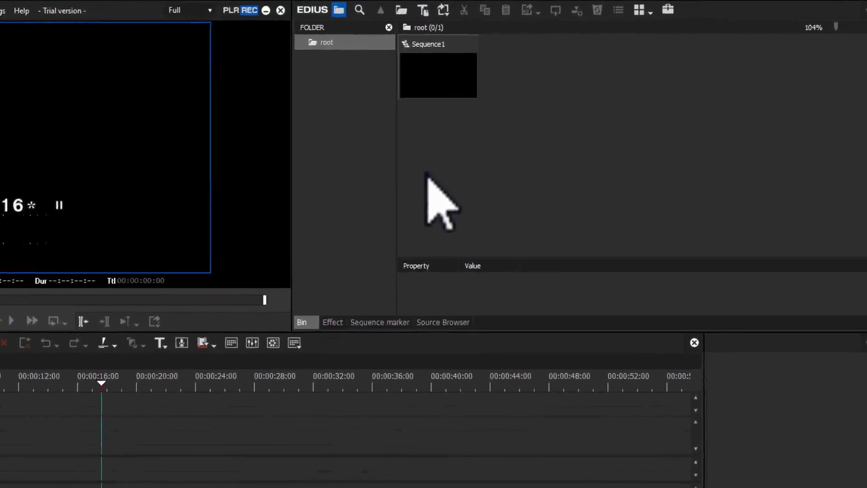
Open the dialog for adding a clip to the root bin and move it clear of the Sequence1 thumbnail
click(700, 14)
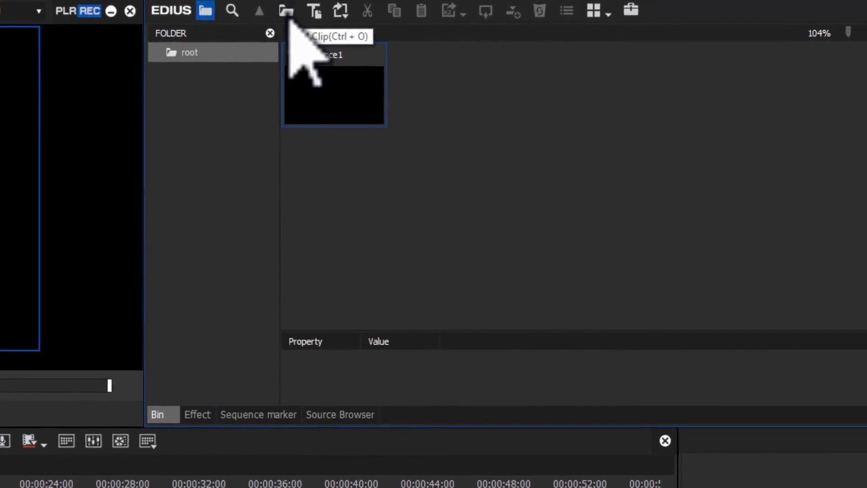
click(282, 13)
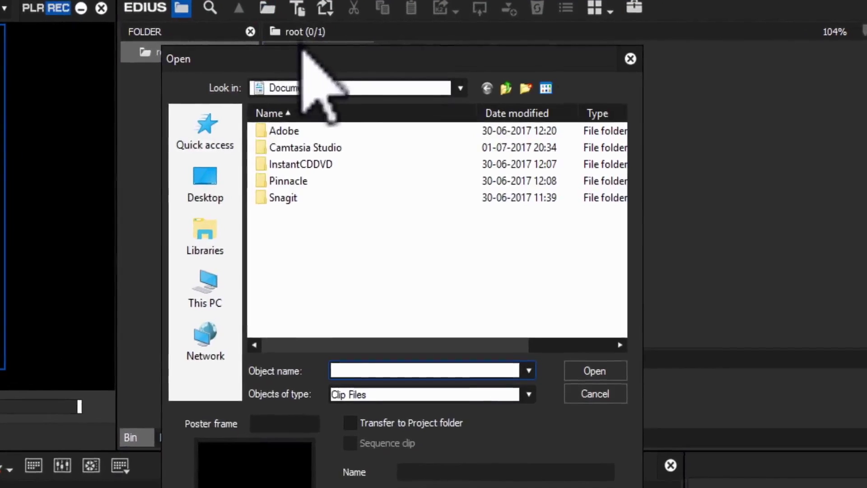
drag(339, 61, 297, 69)
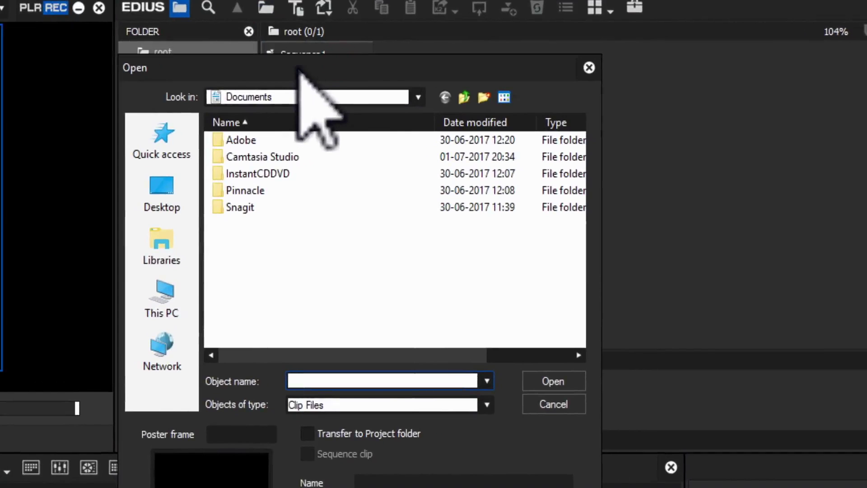
drag(194, 72, 188, 111)
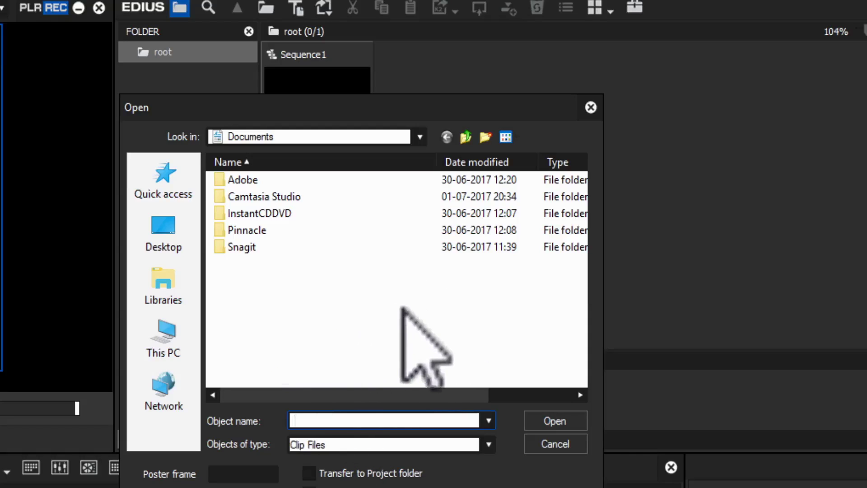
Review the file formats that can be imported as clips in the Open dialog
click(332, 421)
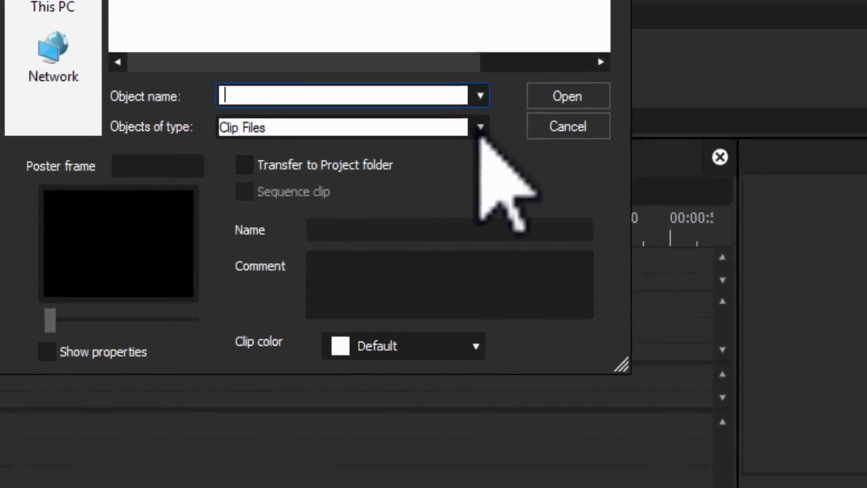
click(485, 303)
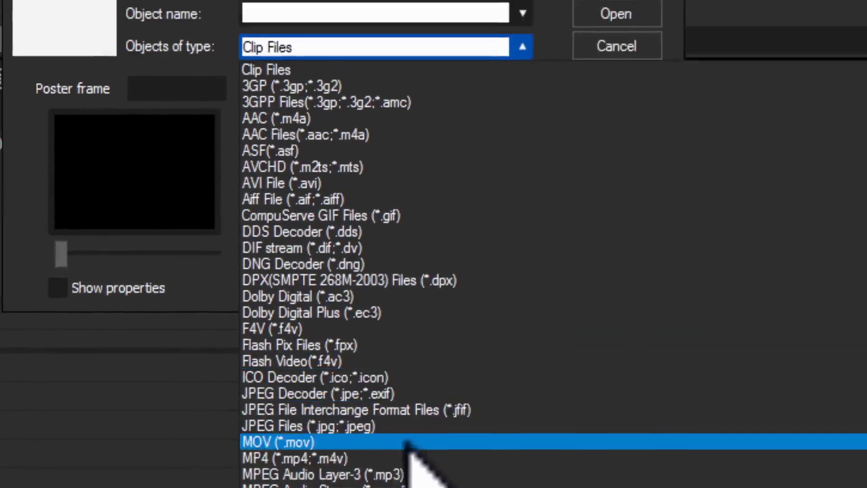
click(402, 383)
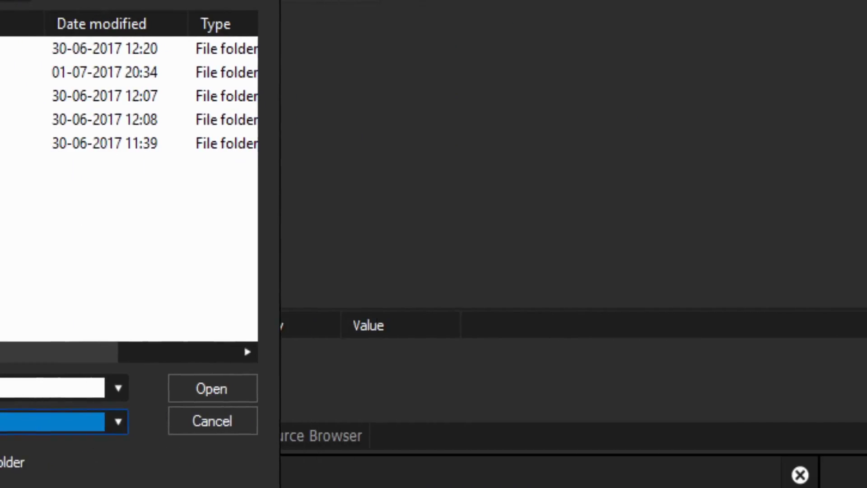
Enlarge the Open dialog and browse to the Video folder inside FOOTAGE on the DATA (F:) drive
drag(280, 487, 655, 487)
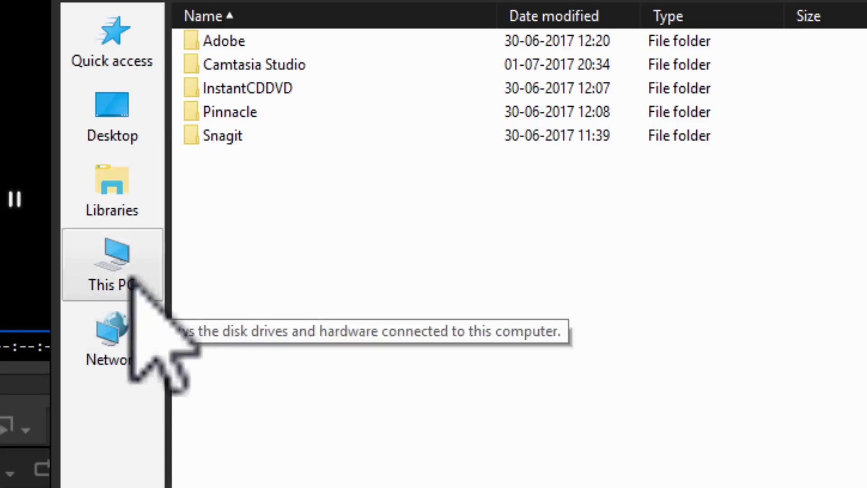
click(119, 263)
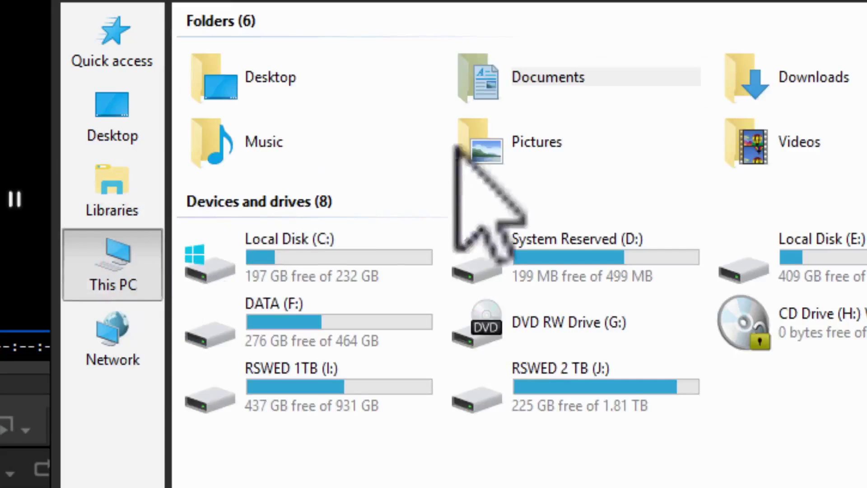
double_click(317, 324)
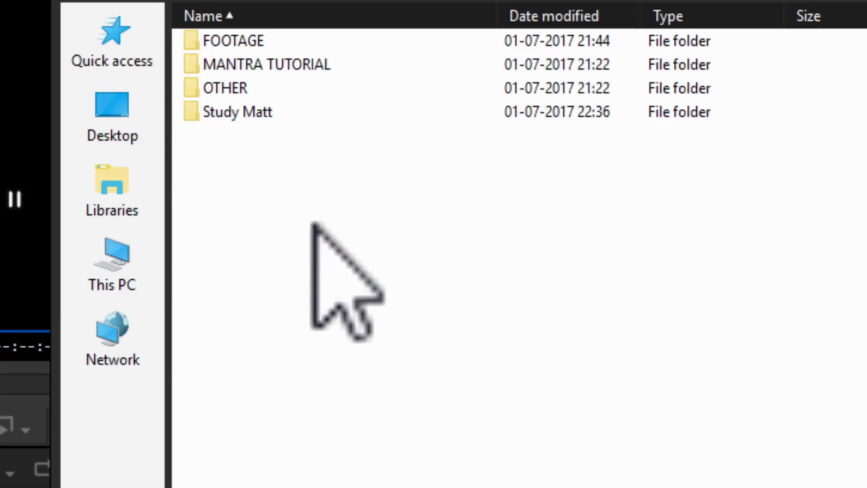
double_click(218, 41)
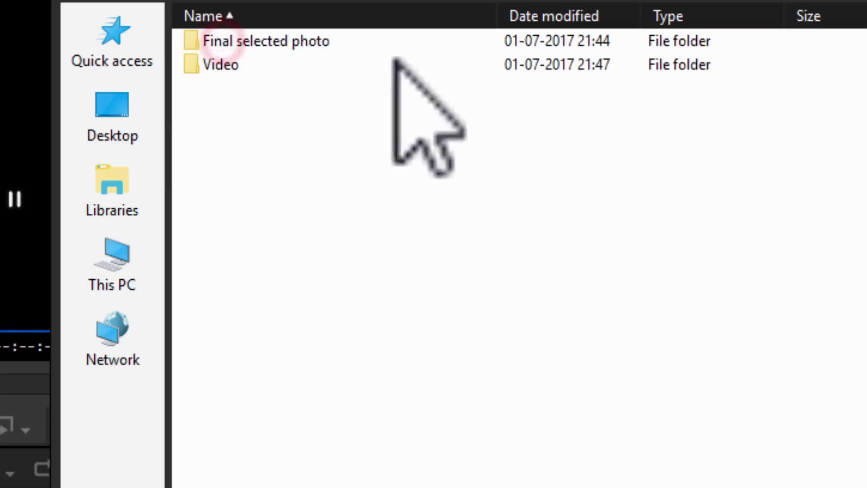
double_click(207, 65)
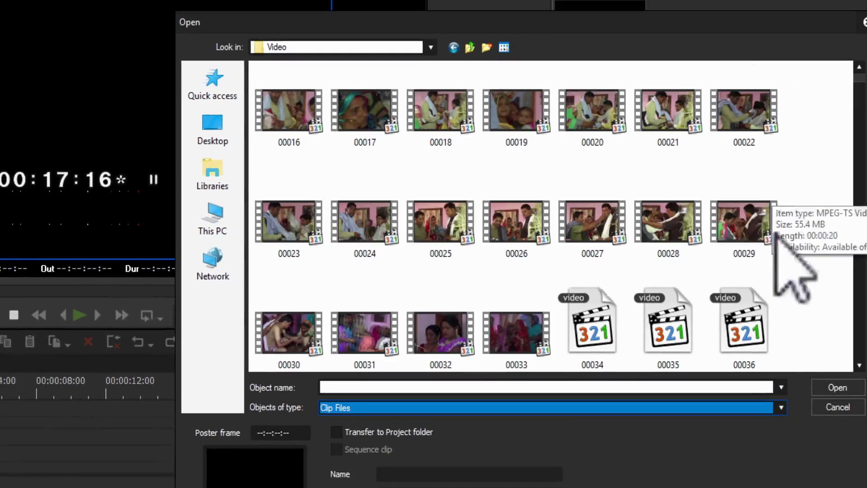
Try the ASF and MPEG4 File type filters on the Video folder and return to Clip Files
click(781, 407)
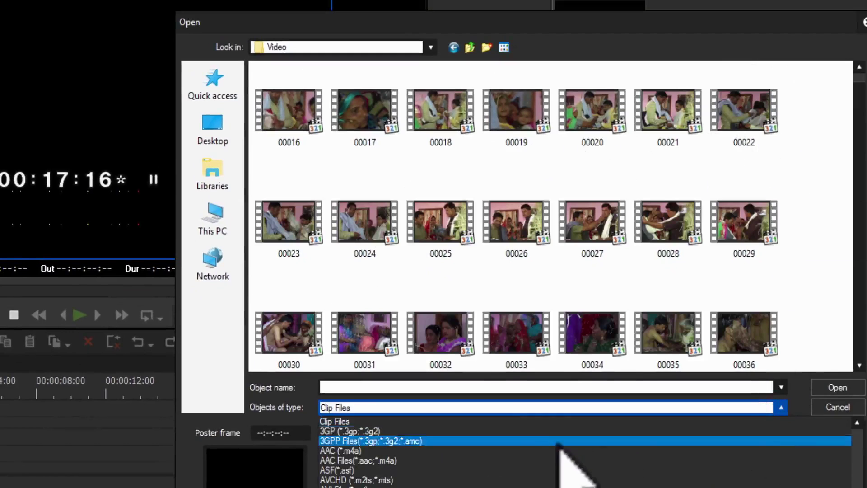
click(520, 469)
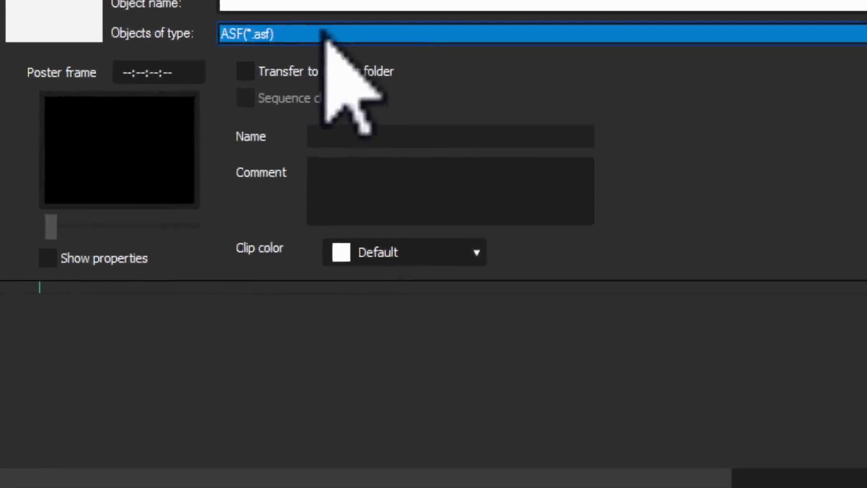
click(323, 32)
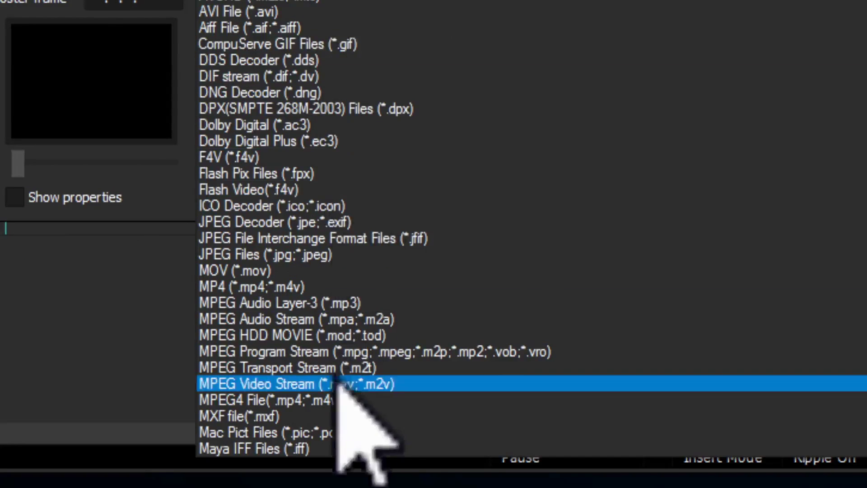
scroll(402, 425, down, 2)
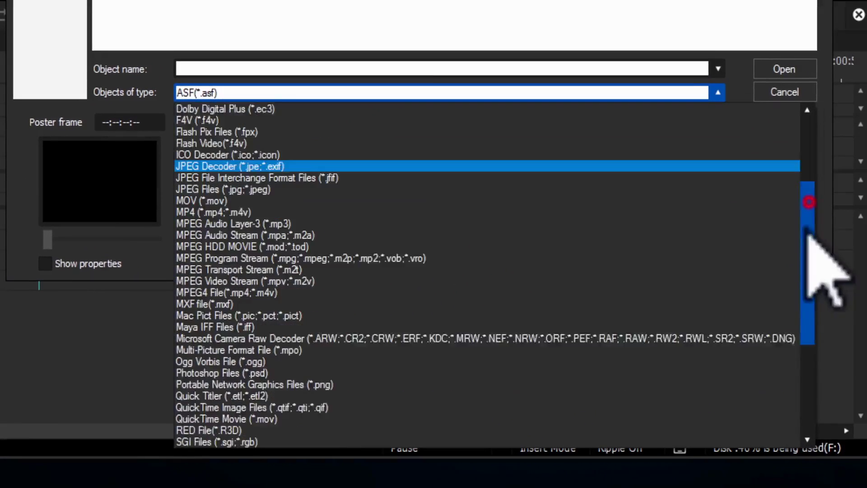
drag(806, 234, 795, 344)
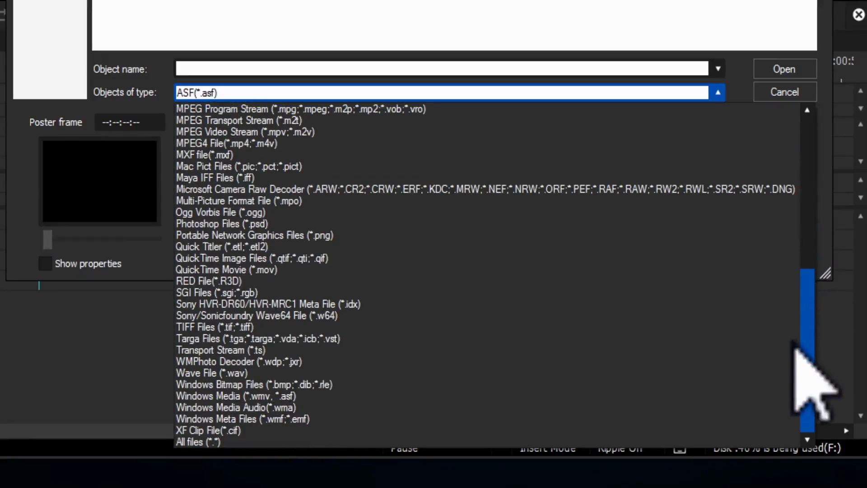
drag(794, 344, 790, 328)
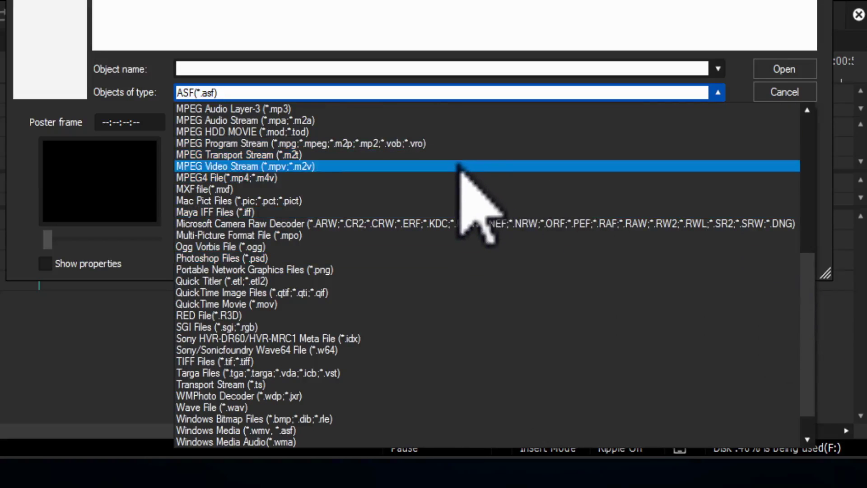
click(433, 153)
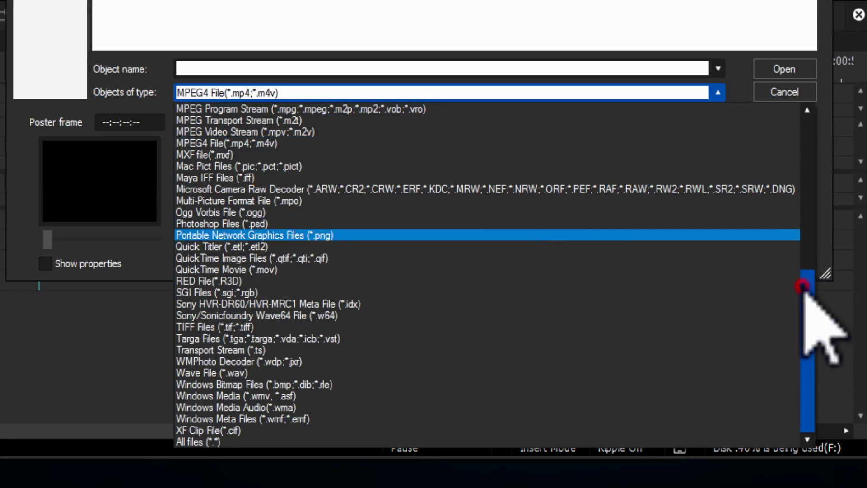
drag(805, 289, 788, 56)
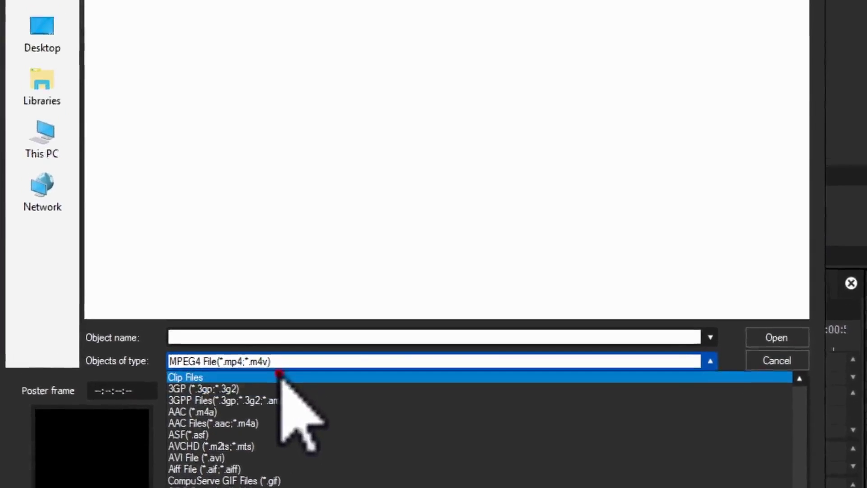
click(284, 114)
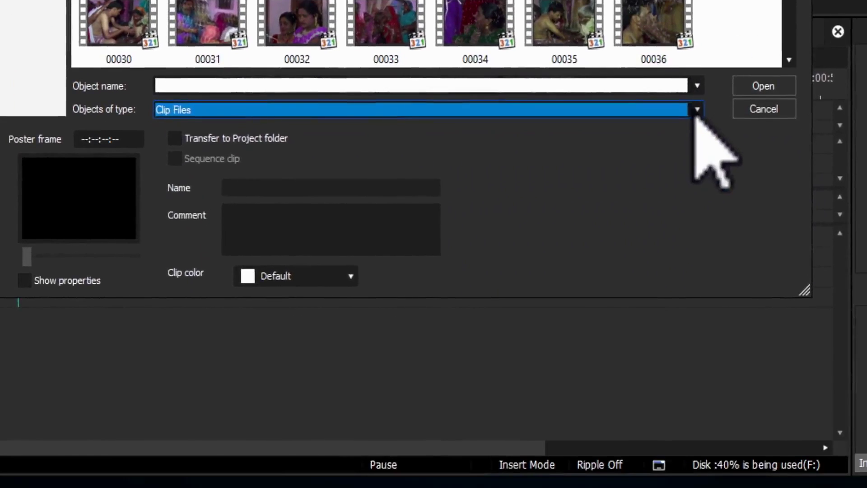
Set the file type filter to All files (*.*) for the Video folder
click(699, 169)
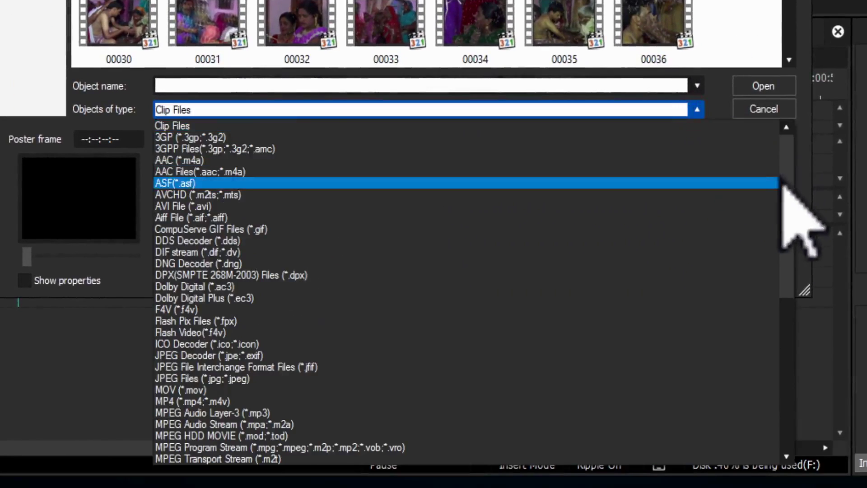
drag(784, 240, 780, 412)
drag(778, 348, 713, 459)
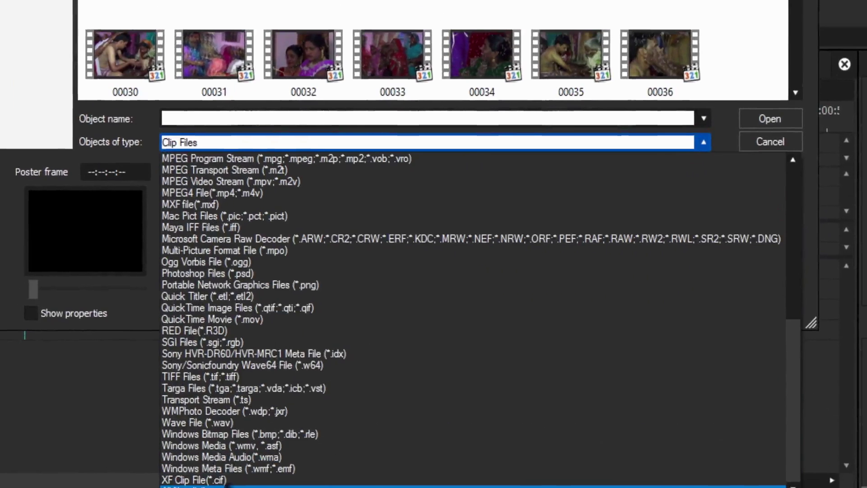
click(239, 459)
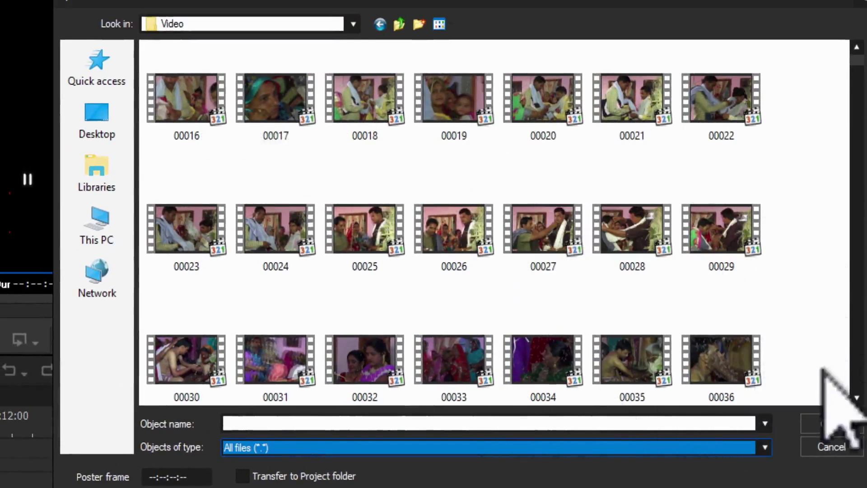
Browse the clips in the Video folder and select clip 00063
drag(861, 60, 852, 79)
click(856, 400)
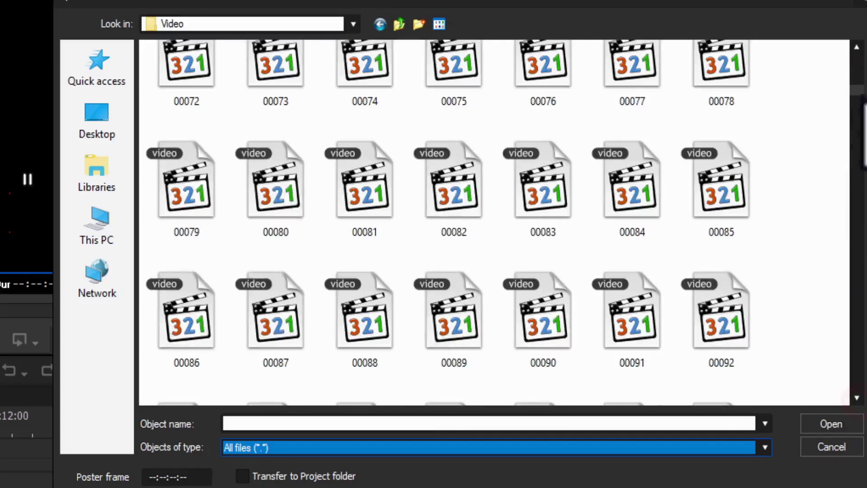
drag(856, 85, 847, 83)
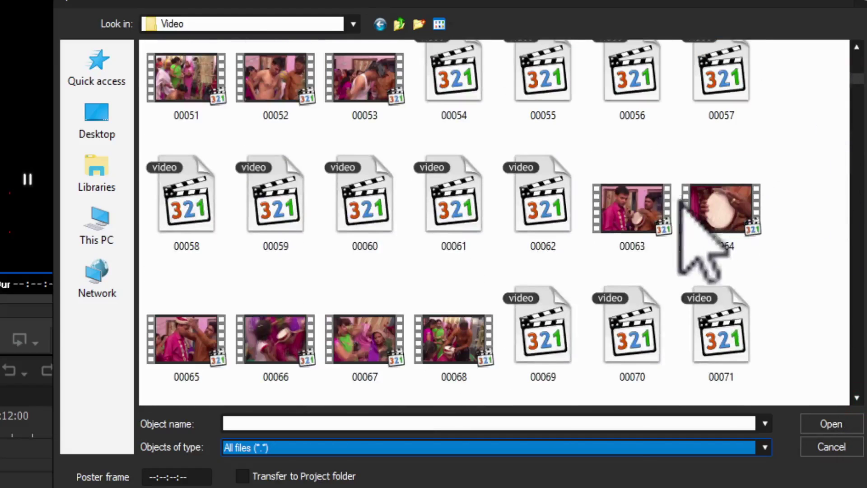
click(631, 203)
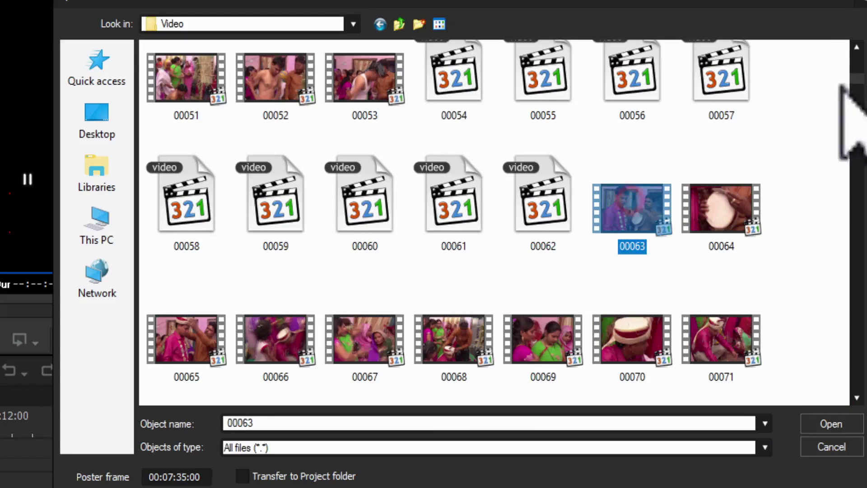
mouse_move(858, 80)
mouse_down()
mouse_move(858, 185)
mouse_move(857, 68)
mouse_up()
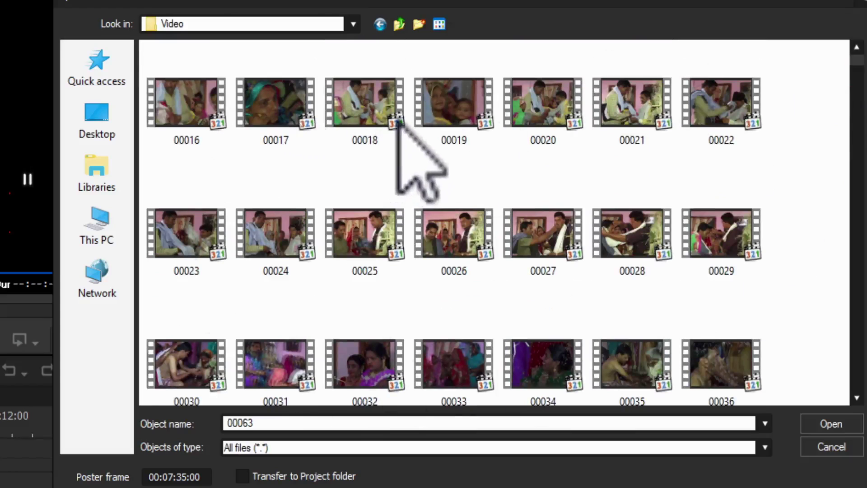
Try showing the Video folder's files as a list and as extra large icons, looking through the clips
click(439, 24)
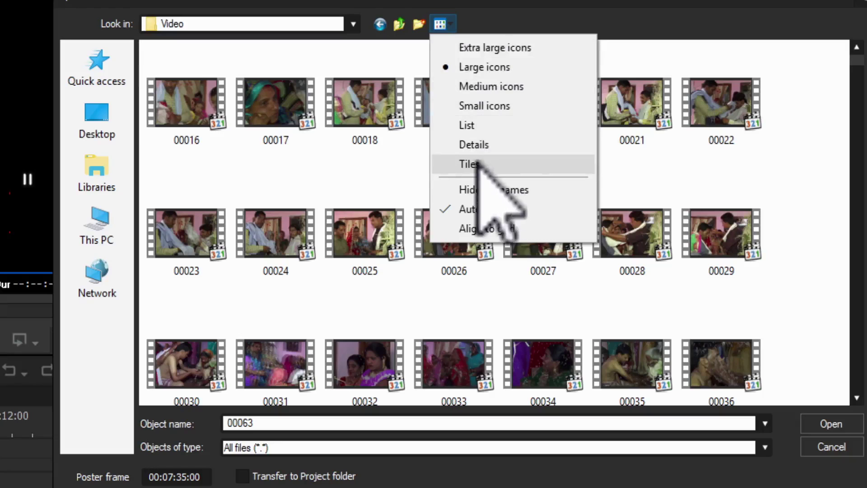
click(465, 125)
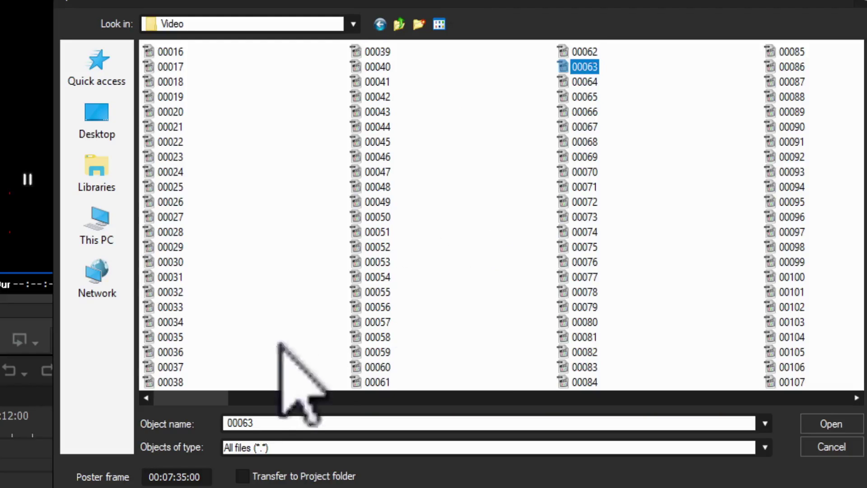
mouse_move(181, 394)
mouse_down()
mouse_move(334, 396)
mouse_move(180, 396)
mouse_up()
click(438, 22)
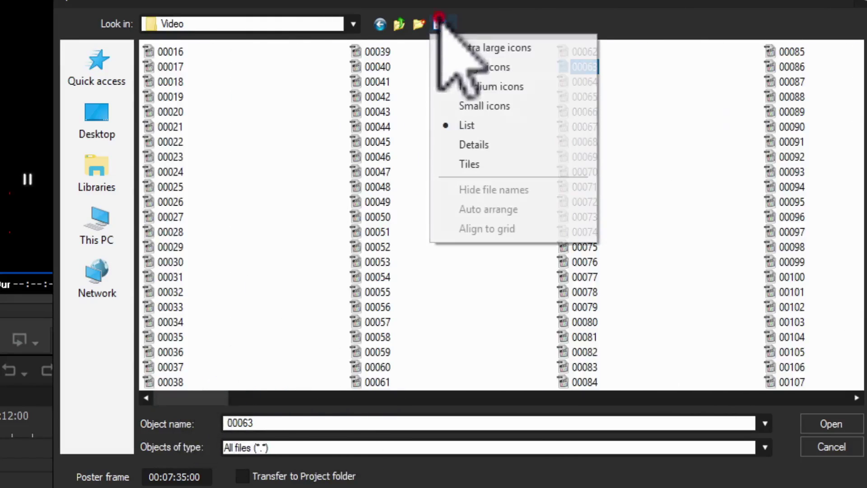
click(503, 46)
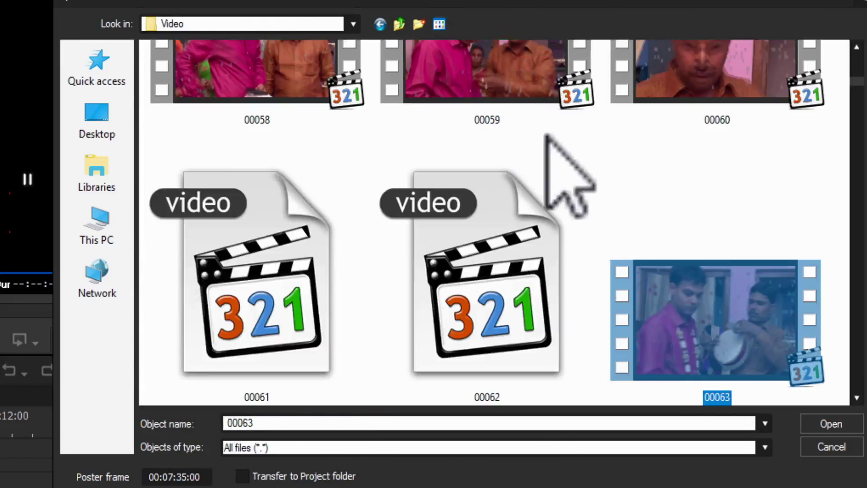
scroll(607, 190, up, 3)
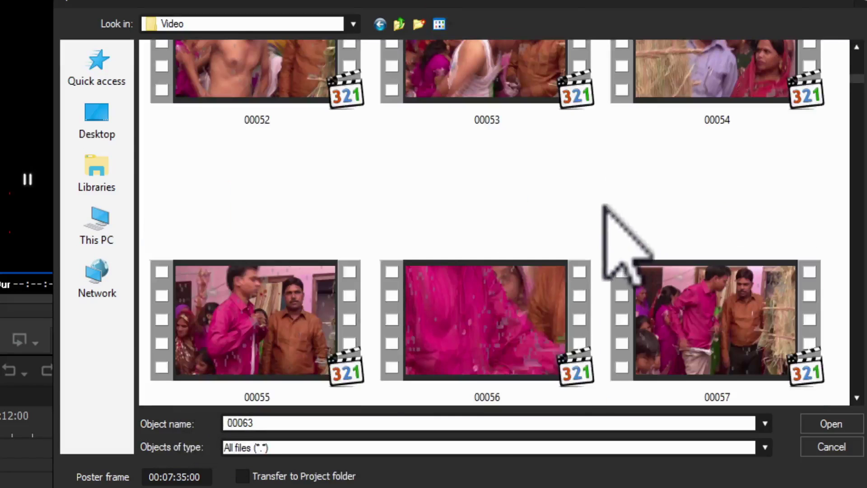
scroll(606, 207, up, 2)
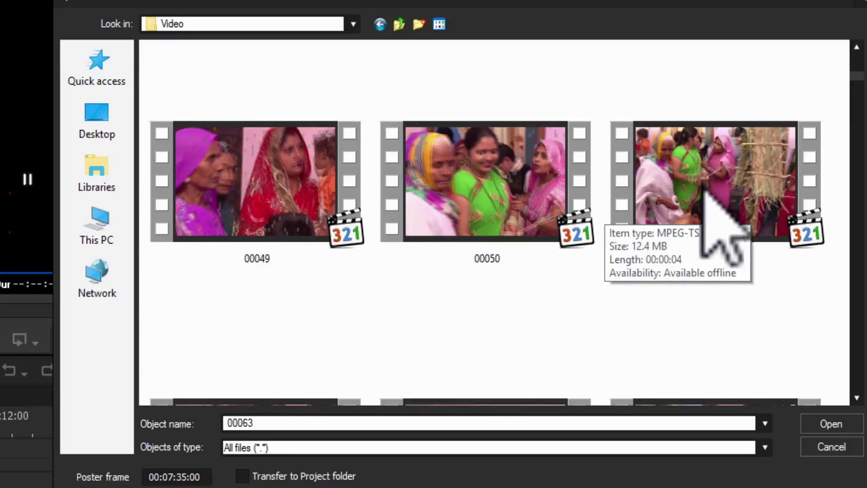
Try showing the Video folder's clips as large, medium and small icons
click(439, 24)
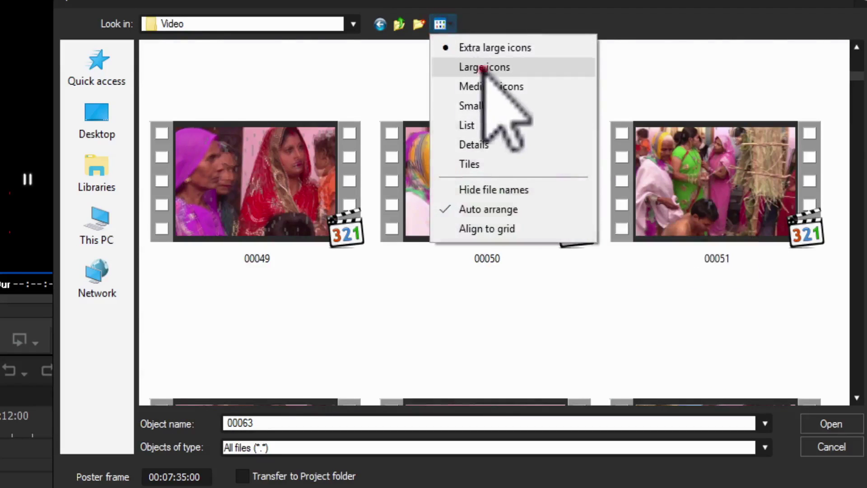
click(483, 68)
scroll(470, 72, up, 15)
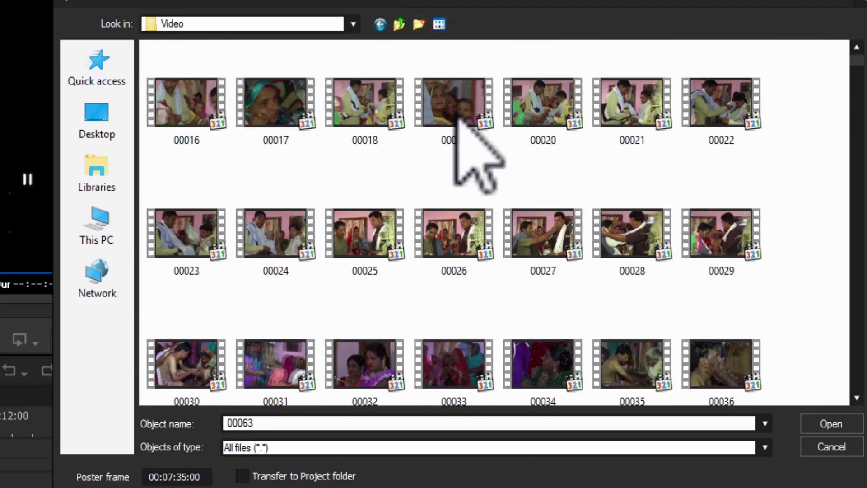
click(439, 24)
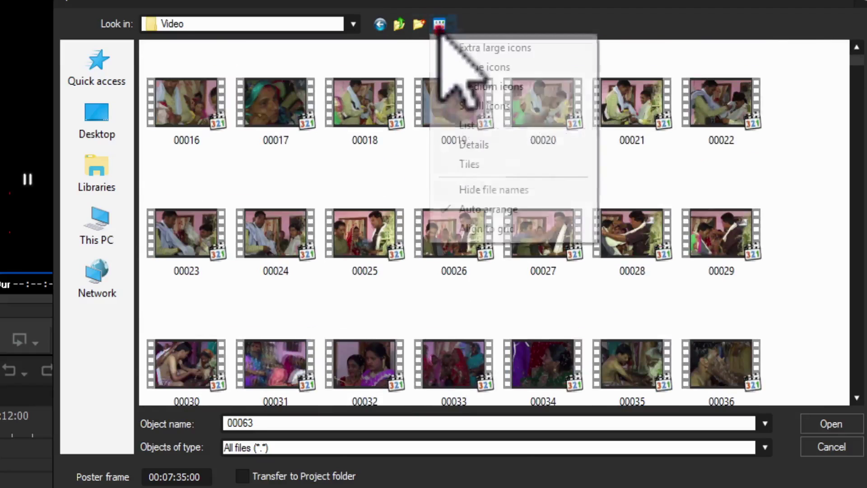
click(514, 85)
click(440, 24)
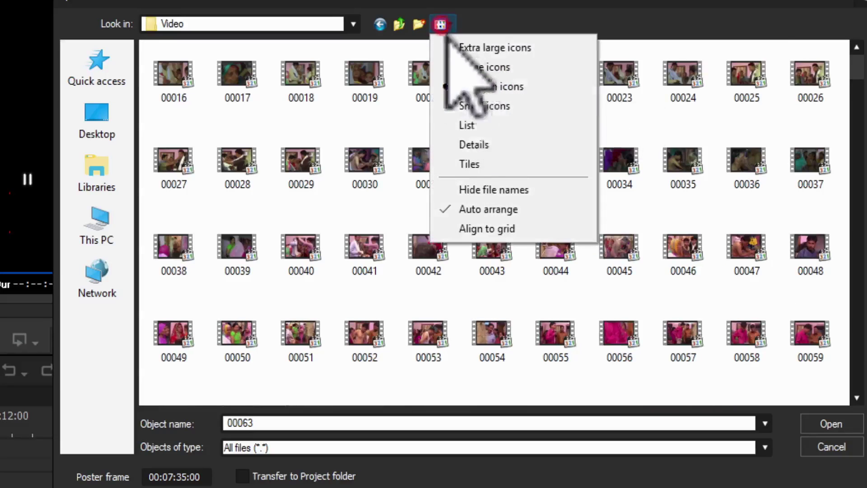
click(485, 106)
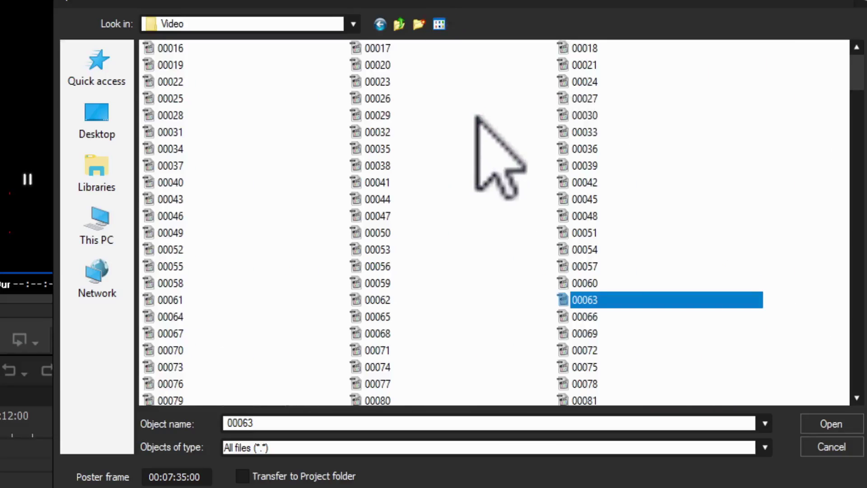
Compare the List and Small icons views, ending with List, and look through all the clips in the folder
click(439, 24)
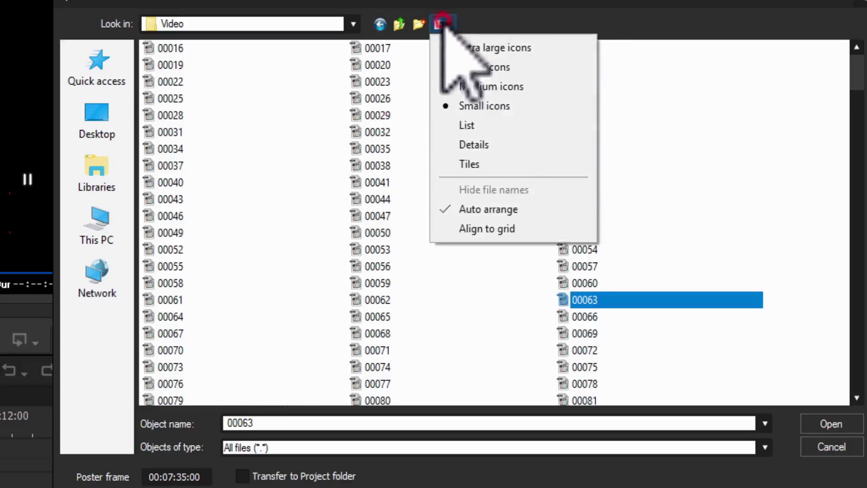
click(487, 125)
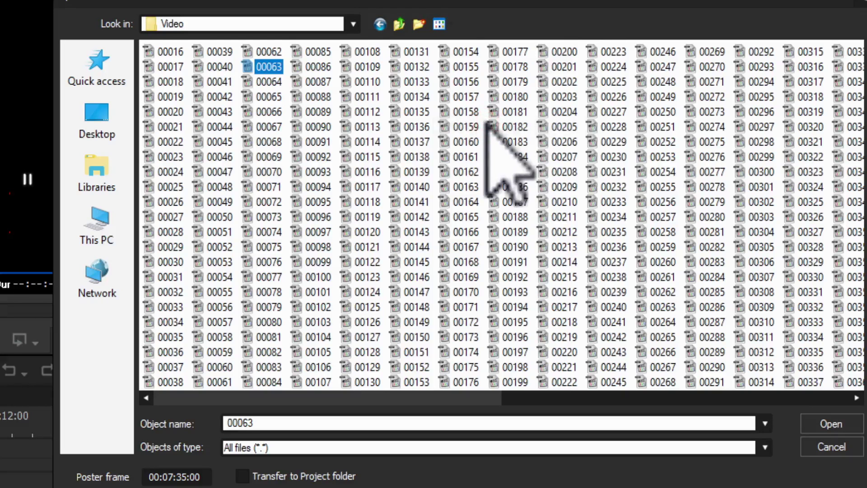
click(439, 24)
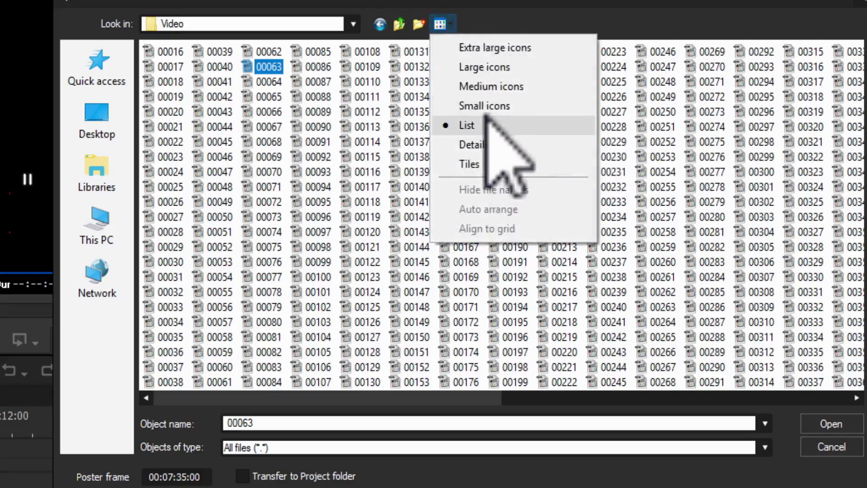
click(486, 107)
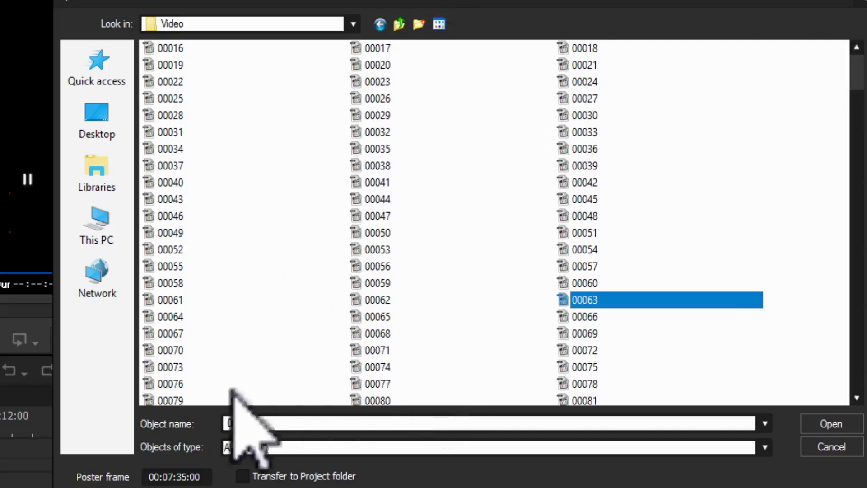
click(439, 24)
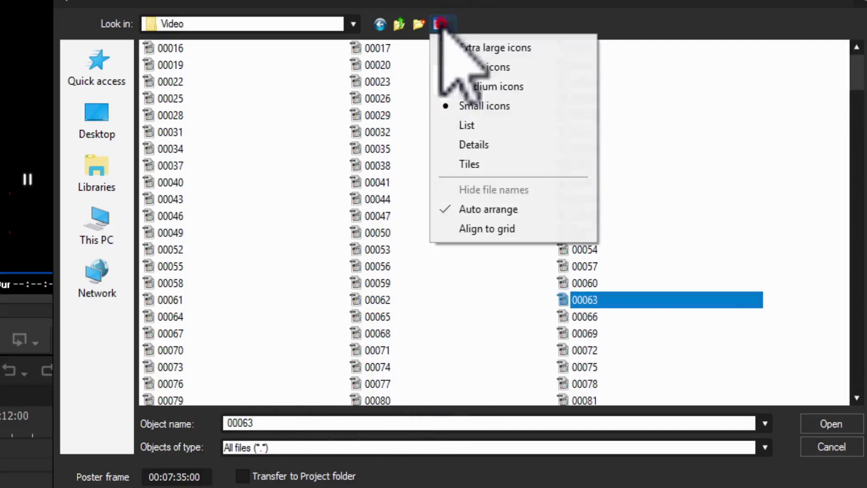
click(487, 121)
click(857, 398)
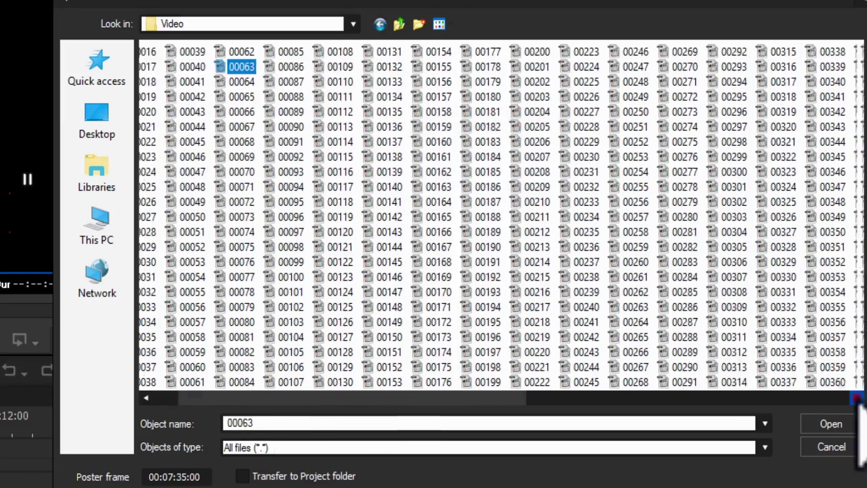
drag(857, 398, 858, 397)
drag(770, 403, 222, 409)
Select clip 00139 and clip 00201 in turn, and try the Details and Tiles views
click(398, 172)
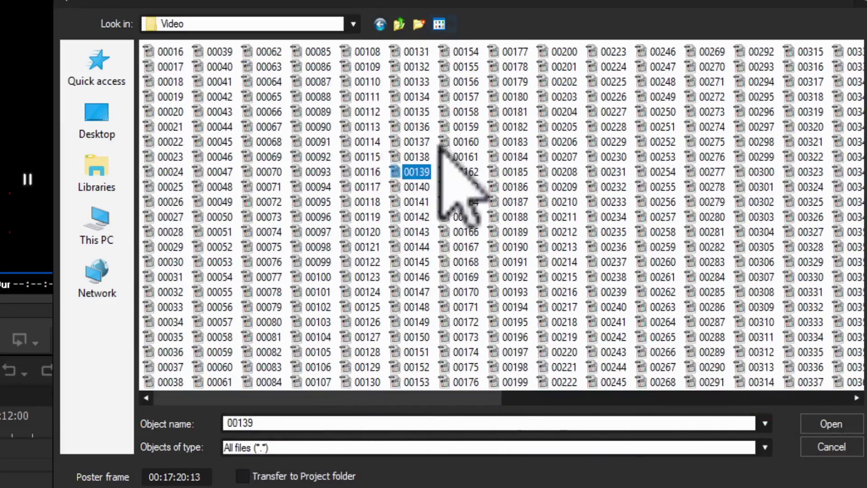
click(566, 68)
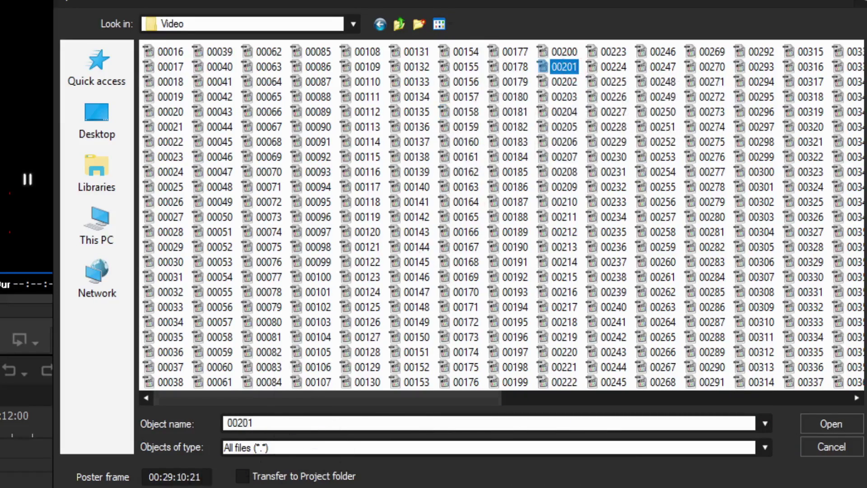
click(440, 24)
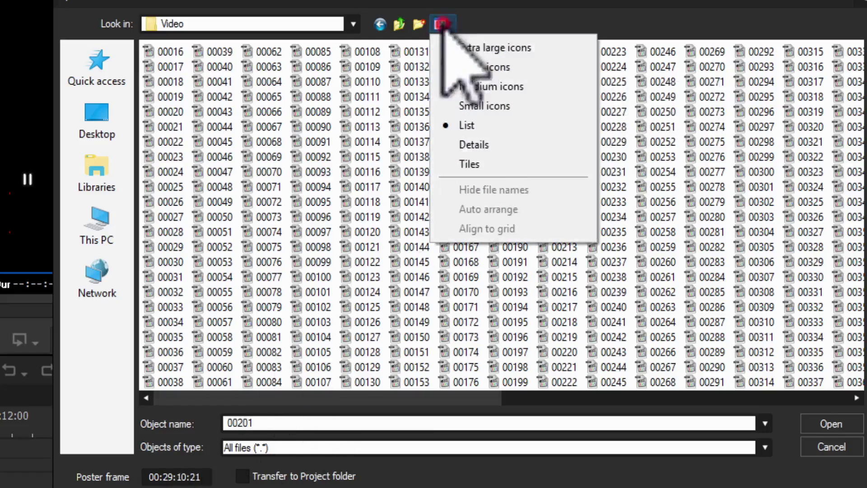
click(479, 142)
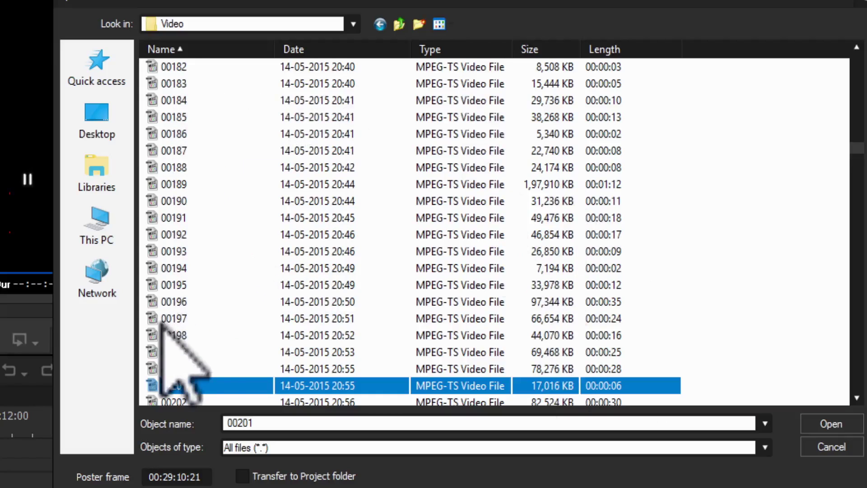
click(440, 24)
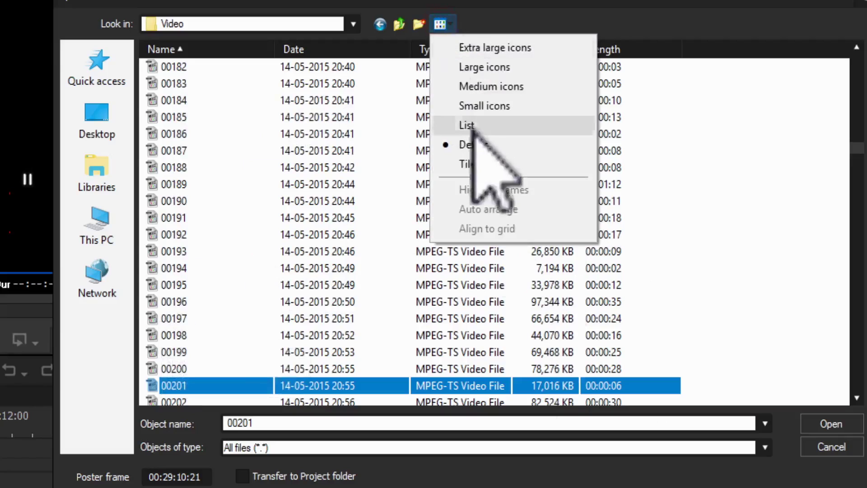
click(480, 165)
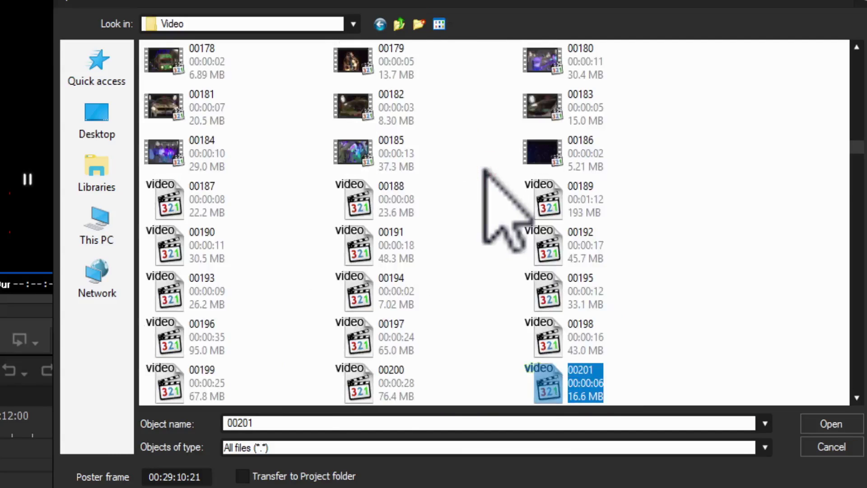
Preview several clips in the Tiles view, ending with 00179, and return to the first clips
click(381, 231)
click(388, 180)
click(388, 140)
click(384, 96)
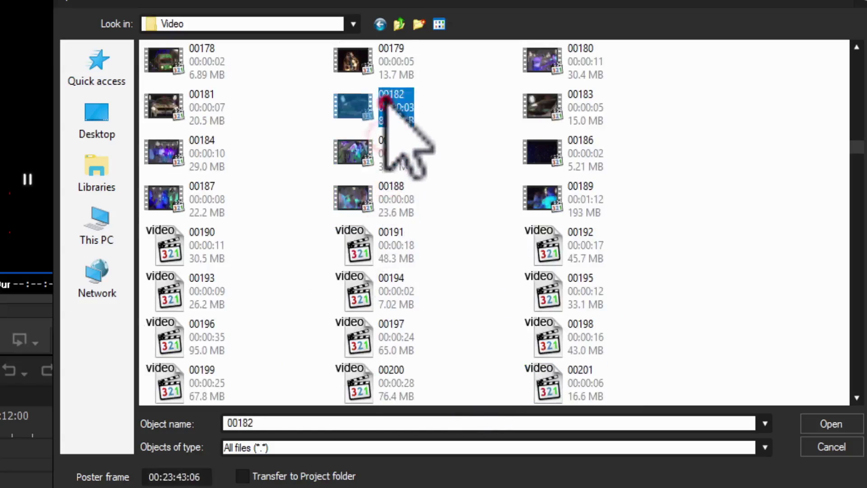
click(393, 58)
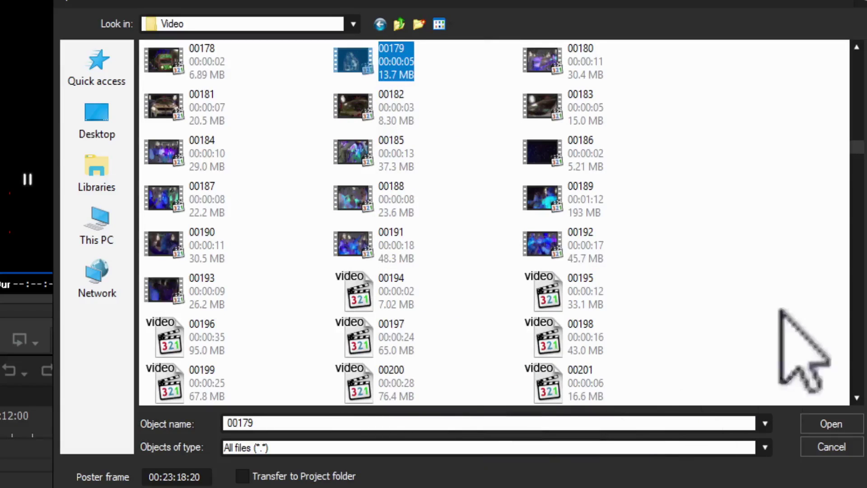
drag(857, 147, 857, 61)
Show the Video folder's clips as small icons and select clip 00146
click(440, 24)
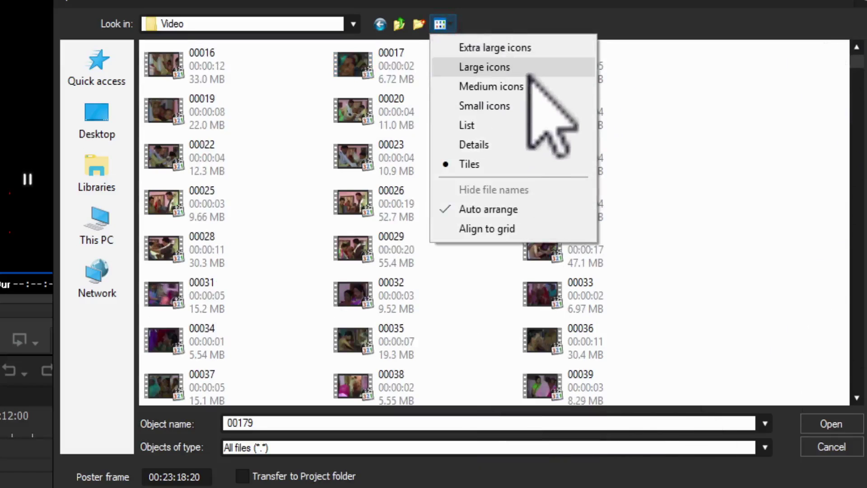
click(498, 105)
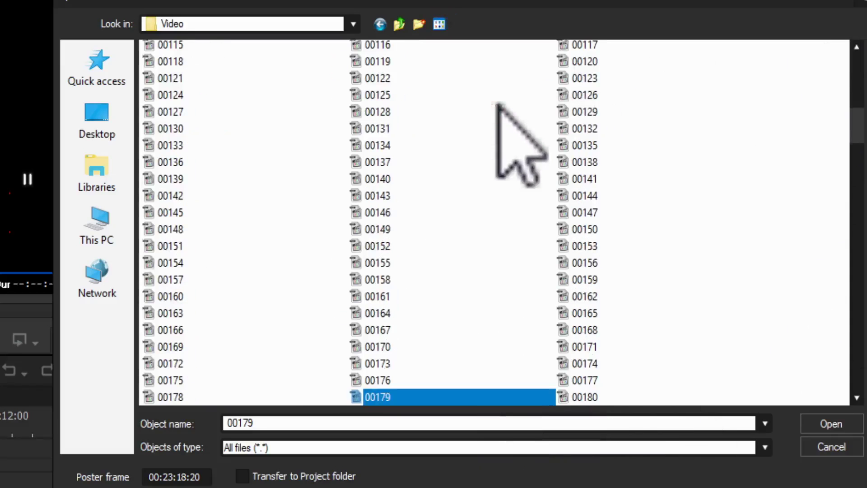
click(393, 227)
click(382, 288)
click(380, 204)
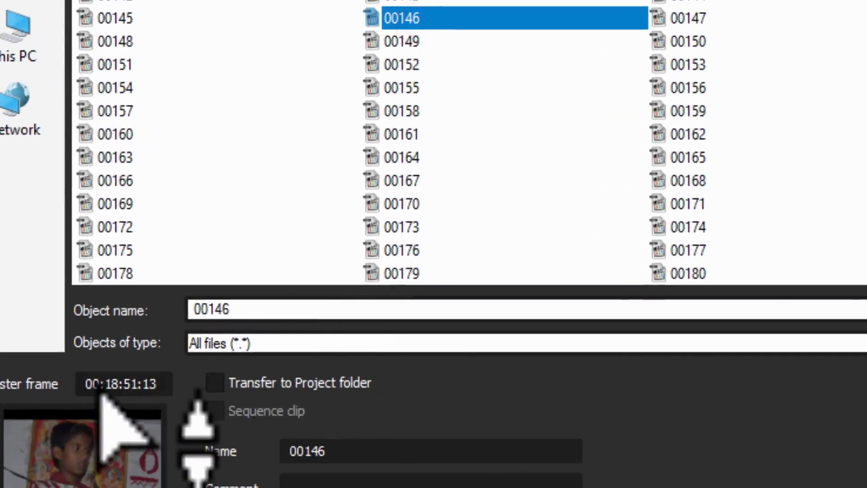
Select clip 00162 and move its poster frame to 00:21:04:09
click(112, 384)
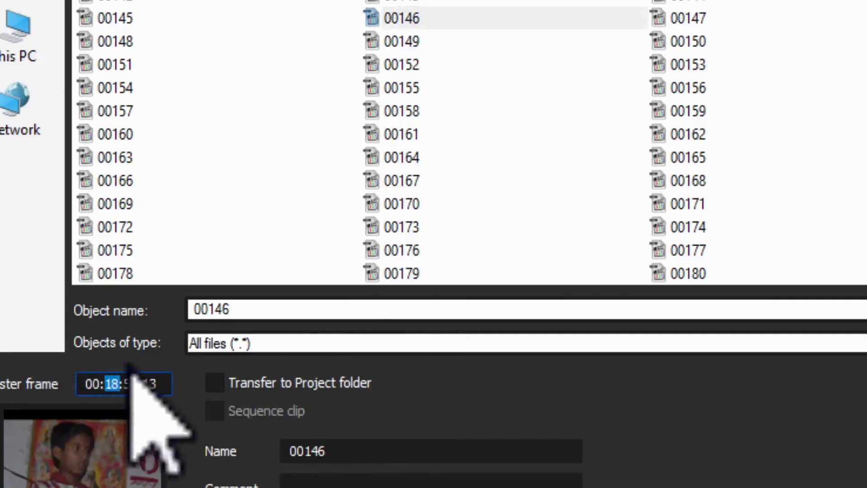
click(398, 228)
click(669, 134)
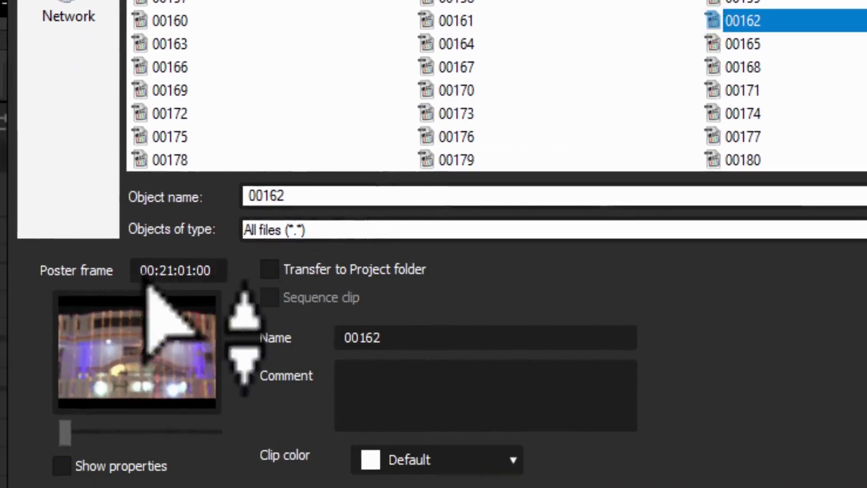
drag(66, 432, 113, 431)
Open the properties of clip 00162 in clear view and examine its file and video information
click(62, 465)
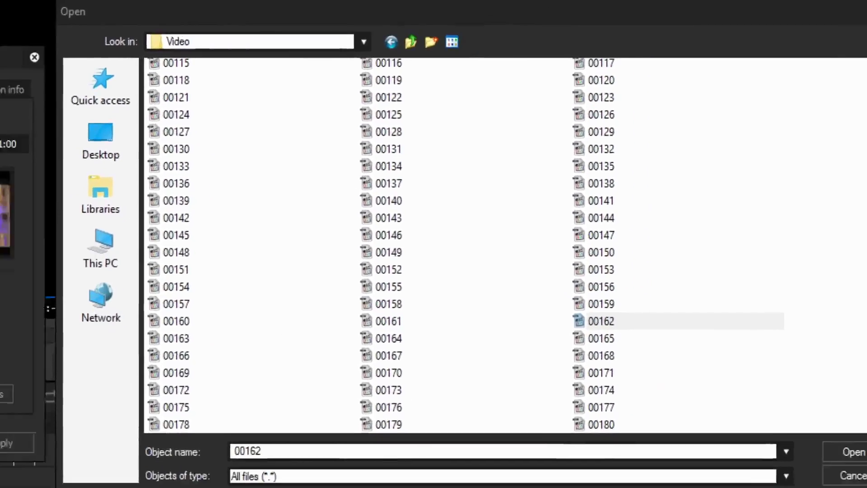
drag(135, 31, 856, 248)
drag(565, 126, 653, 96)
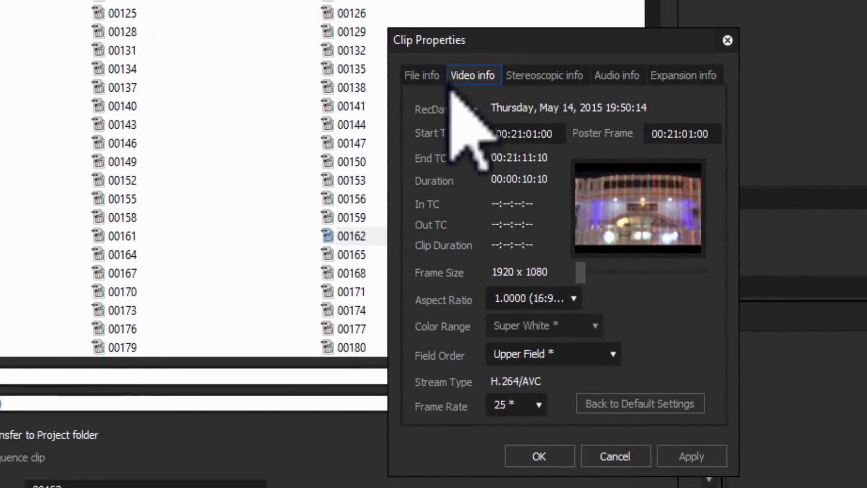
click(422, 76)
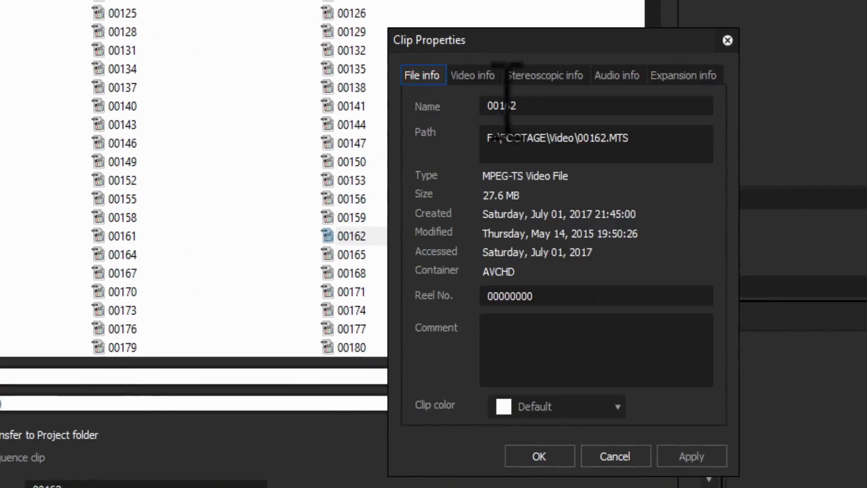
click(475, 76)
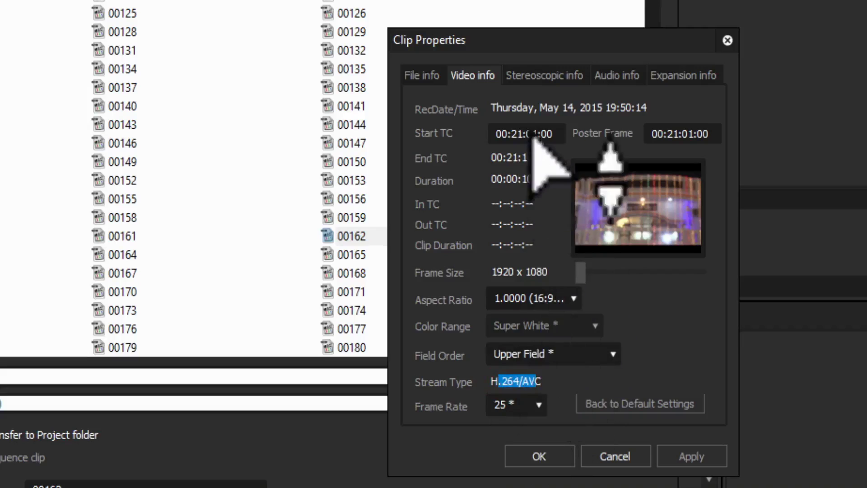
Examine the clip's stereoscopic, audio and expansion information, and close the properties from the file information without applying changes
click(542, 75)
click(617, 75)
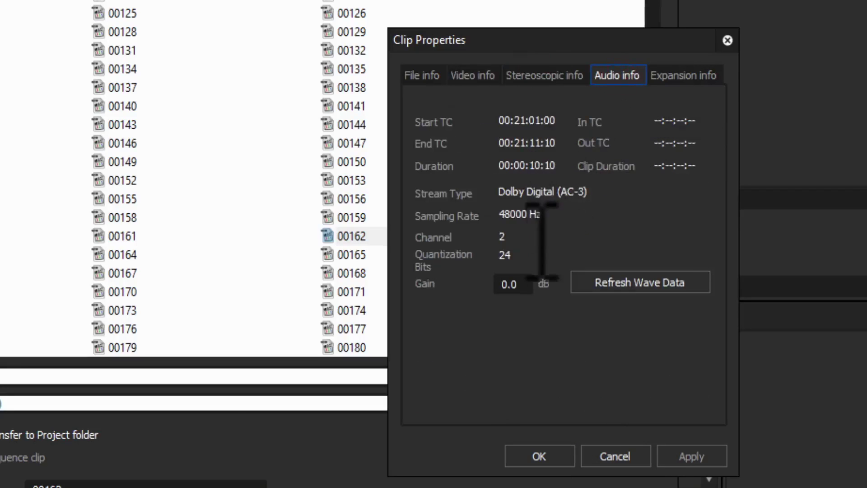
click(693, 75)
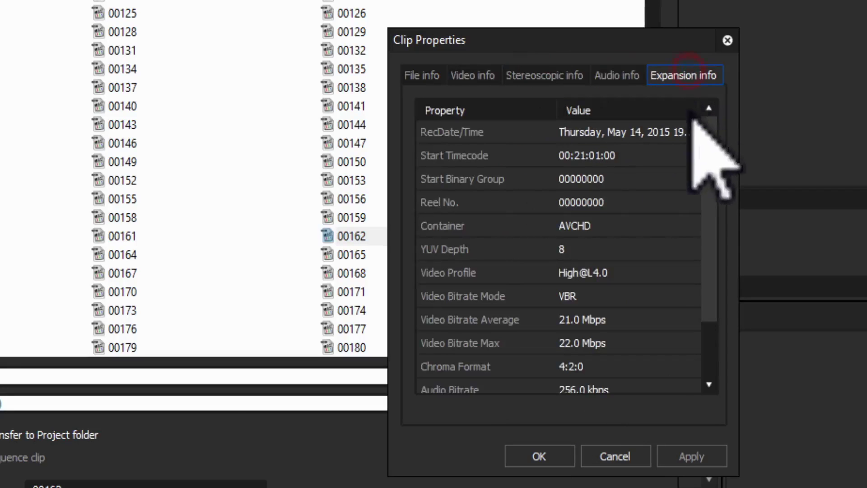
drag(704, 168, 713, 272)
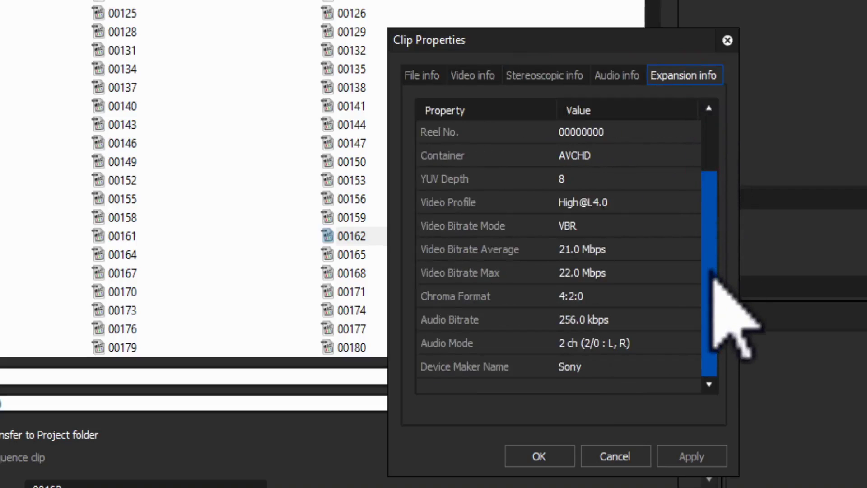
drag(711, 272, 705, 163)
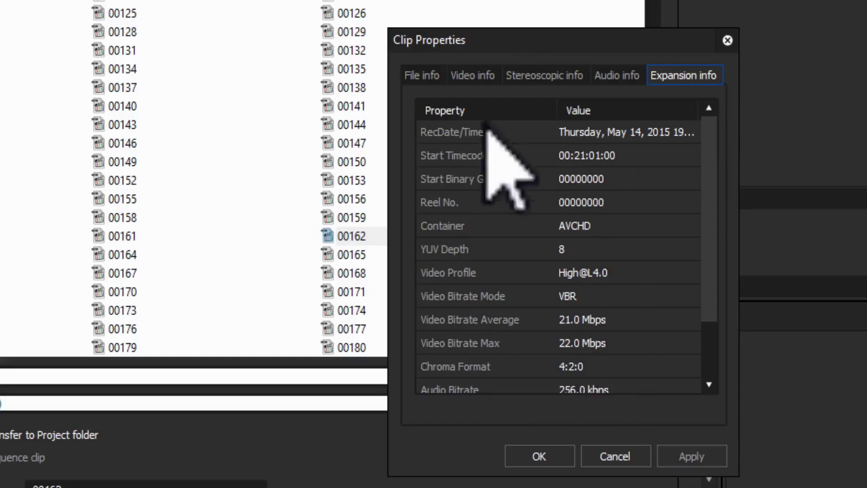
click(422, 74)
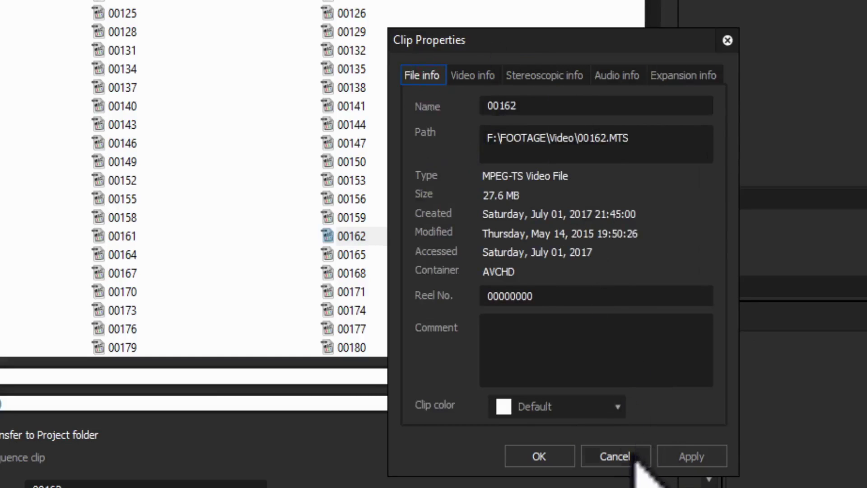
click(616, 456)
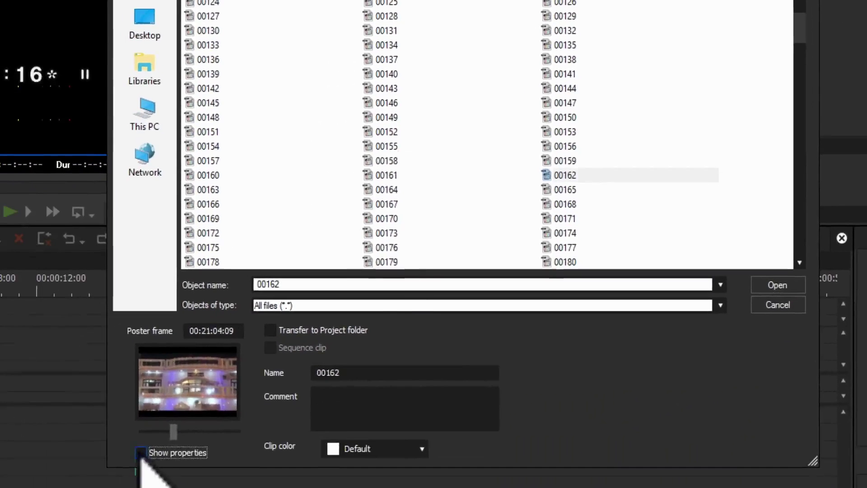
Select clip 00179 in the Video folder
click(386, 161)
click(387, 262)
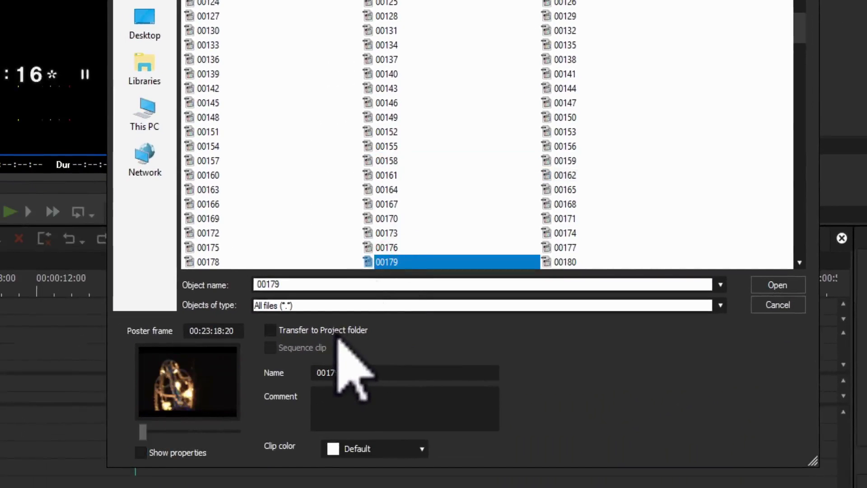
Select clip 00173 and turn on Transfer to Project folder for the import
click(387, 103)
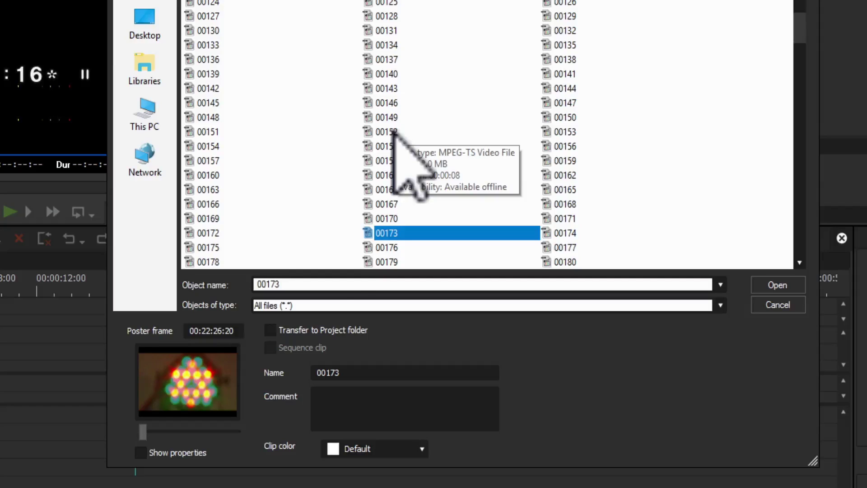
click(271, 330)
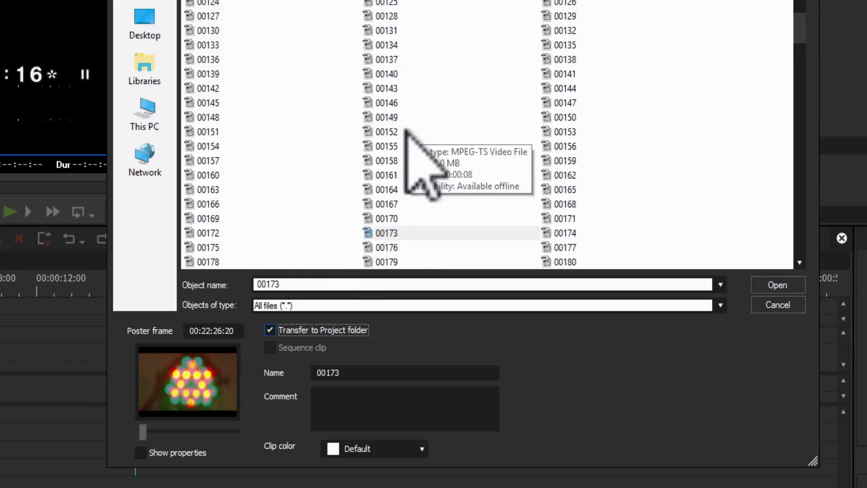
Rearrange the file list, placing clip 00162 between 00133 and 00134 and clip 00137 between 00148 and 00149
click(388, 118)
drag(623, 174, 530, 64)
click(582, 44)
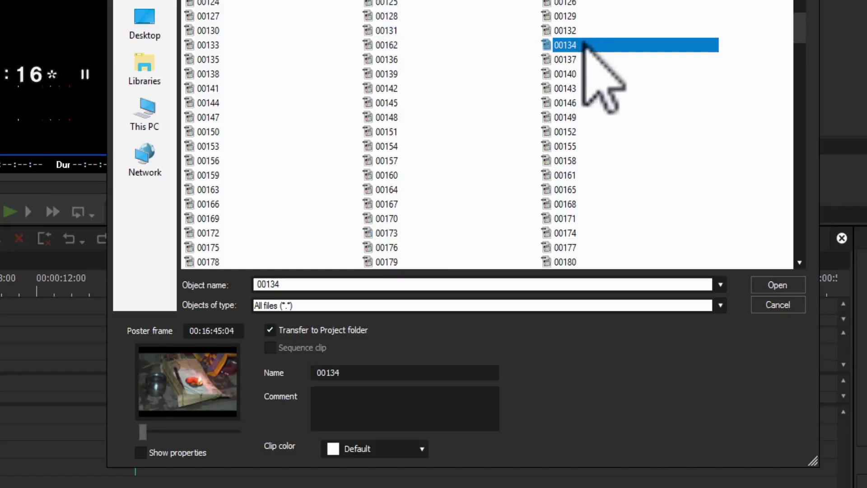
click(626, 33)
click(560, 19)
click(561, 145)
drag(667, 55, 603, 124)
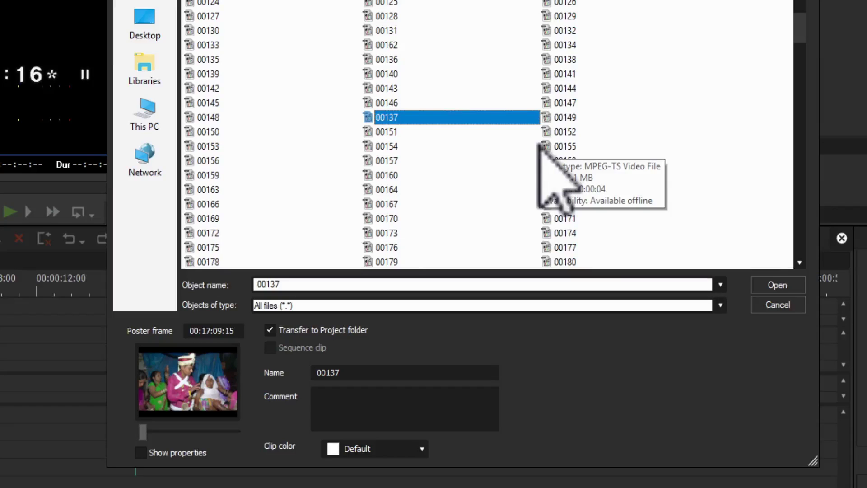
Preview several clips in the file list, ending with clip 00146, and open its comment for entry
click(384, 204)
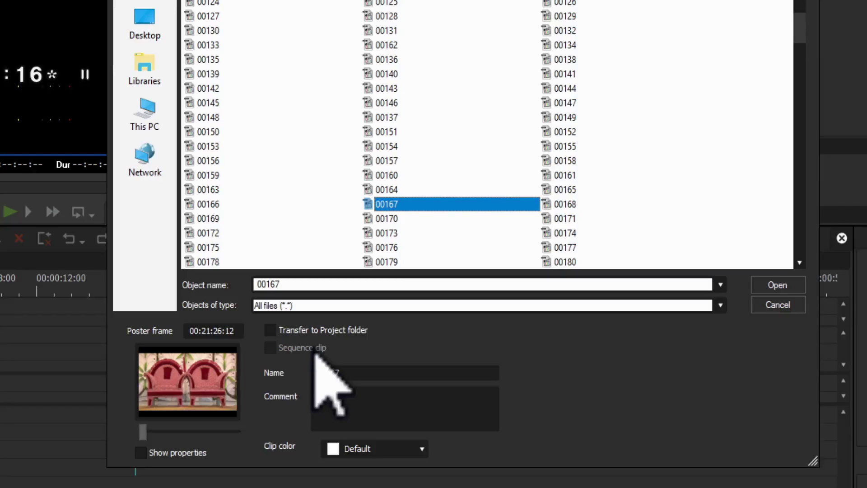
click(387, 176)
click(387, 31)
click(394, 101)
click(373, 409)
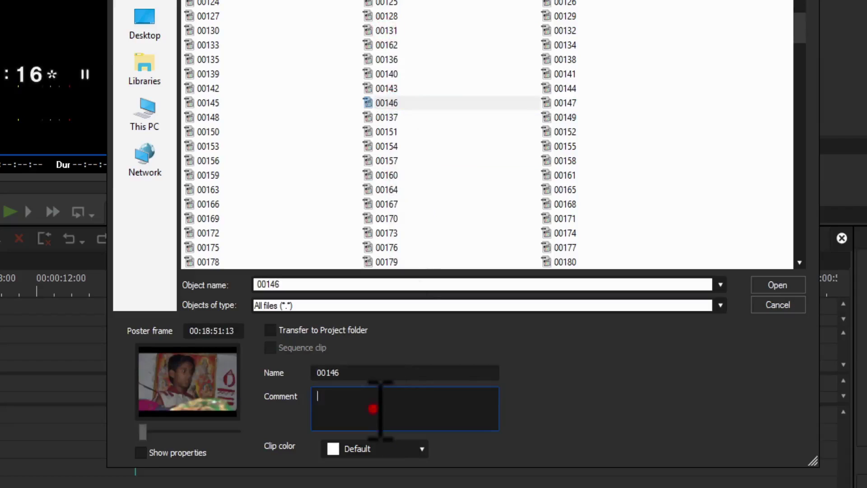
Try Red and Yellow as the clip color of 00146, then restore the Default color
click(422, 449)
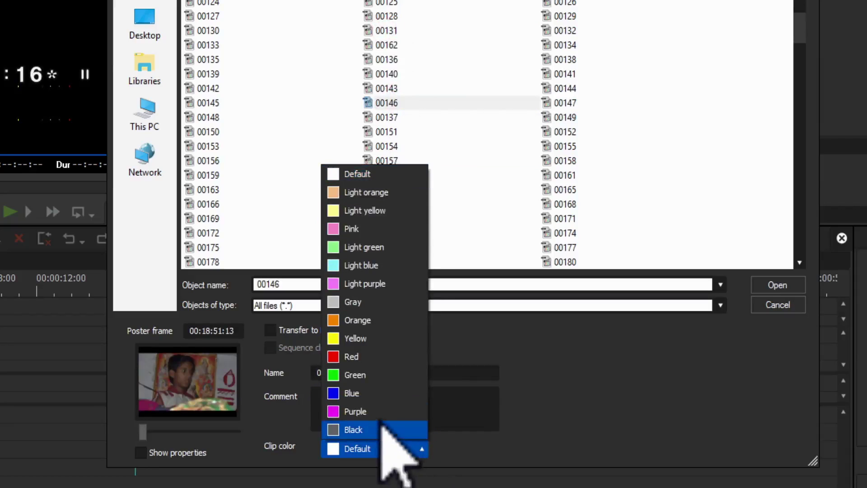
click(357, 357)
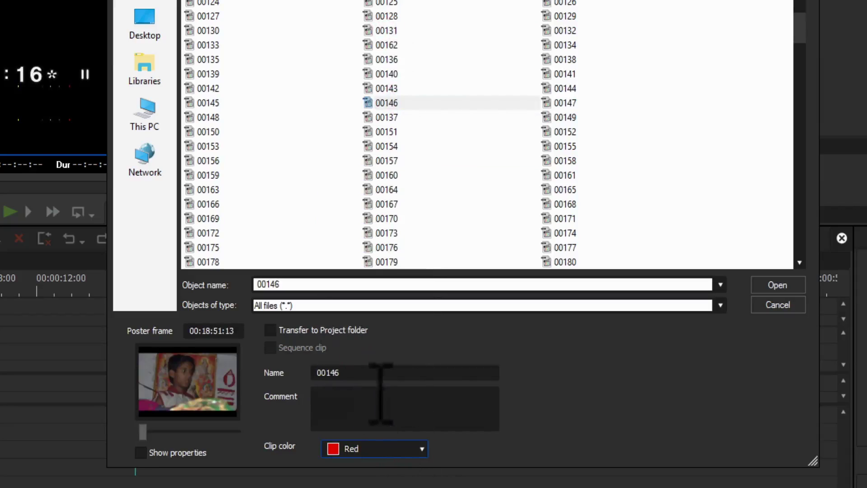
click(421, 455)
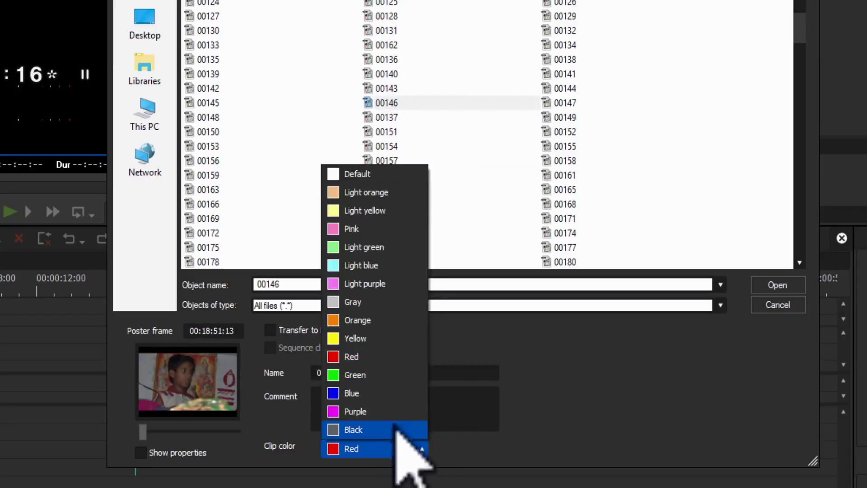
click(364, 338)
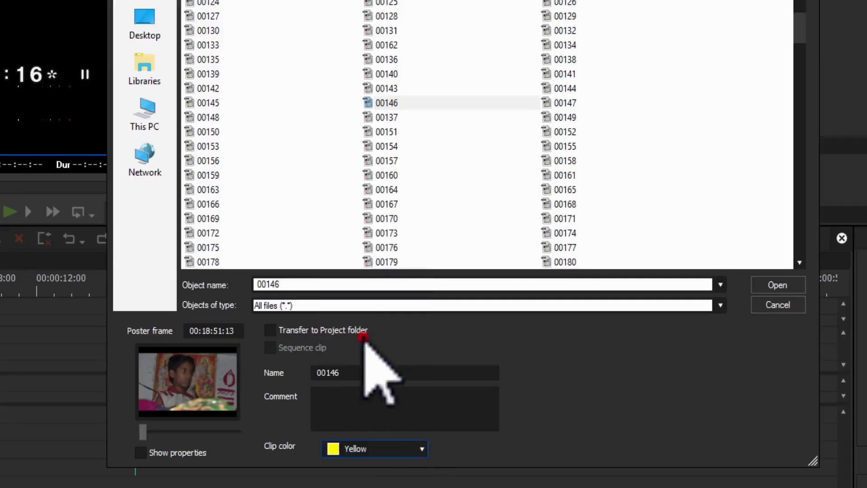
click(392, 449)
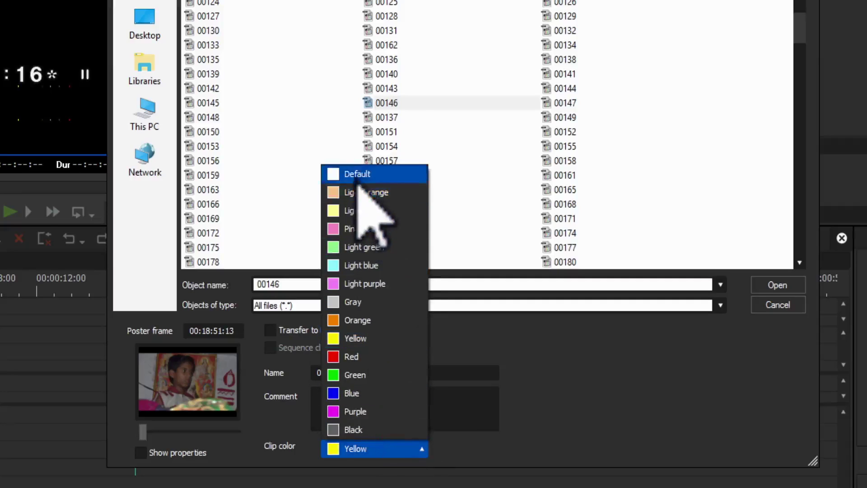
click(384, 174)
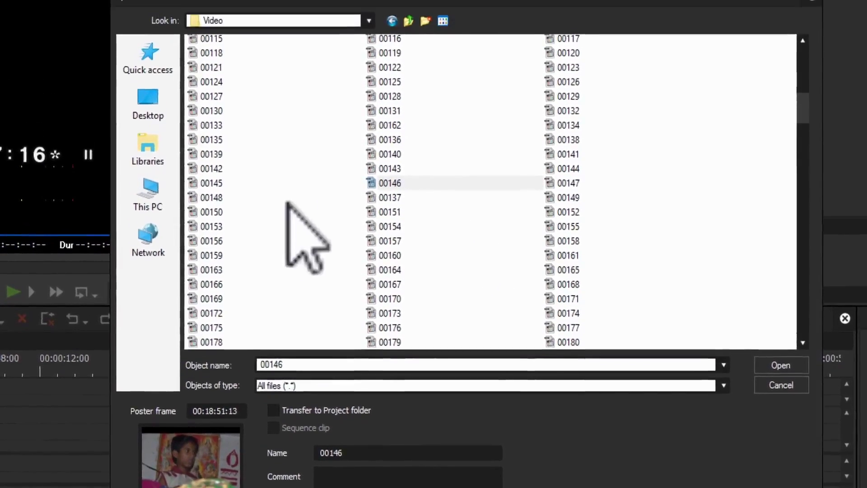
Preview a few clips and select all files in the Video folder
click(216, 96)
click(215, 155)
click(220, 209)
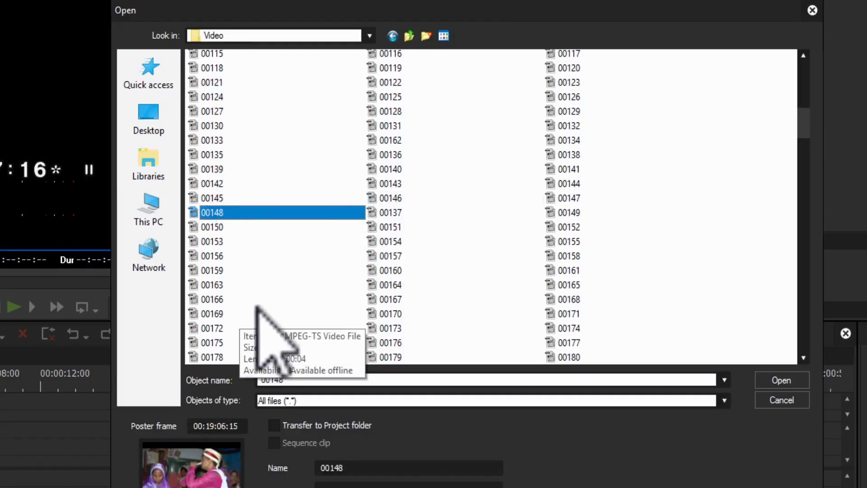
key(ctrl+a)
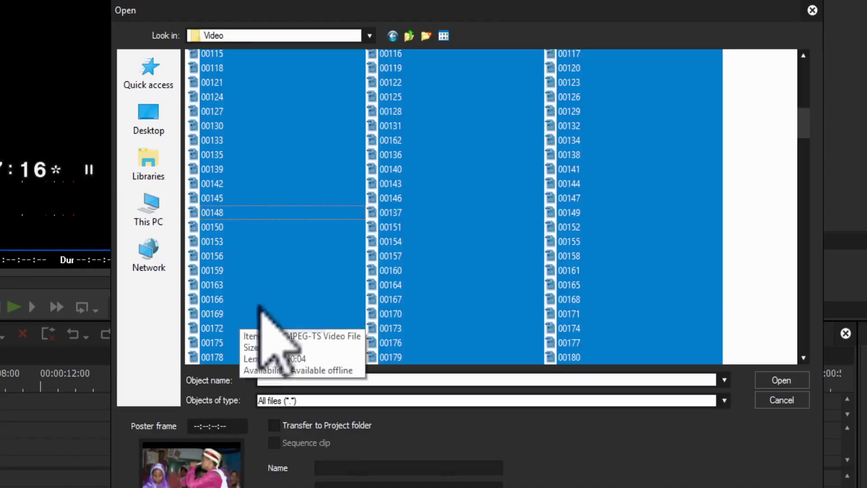
Replace the full selection with single clips, ending with only clip 00158 selected
drag(806, 131, 804, 156)
click(680, 225)
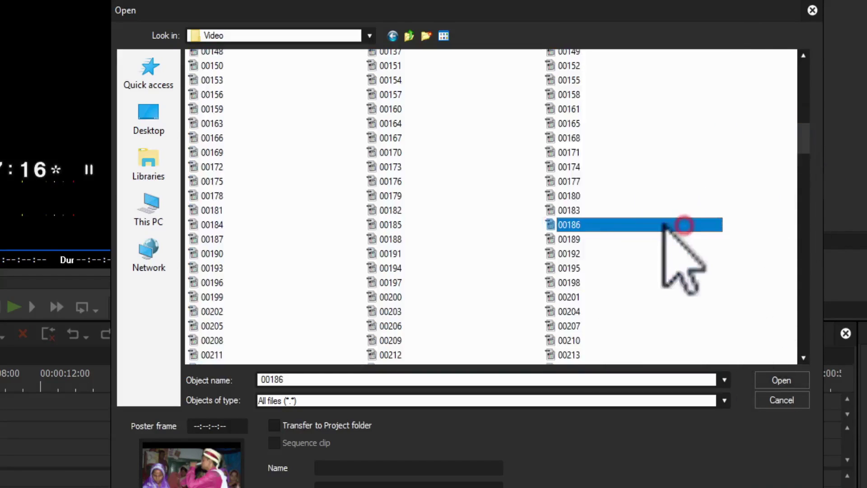
click(582, 138)
click(595, 95)
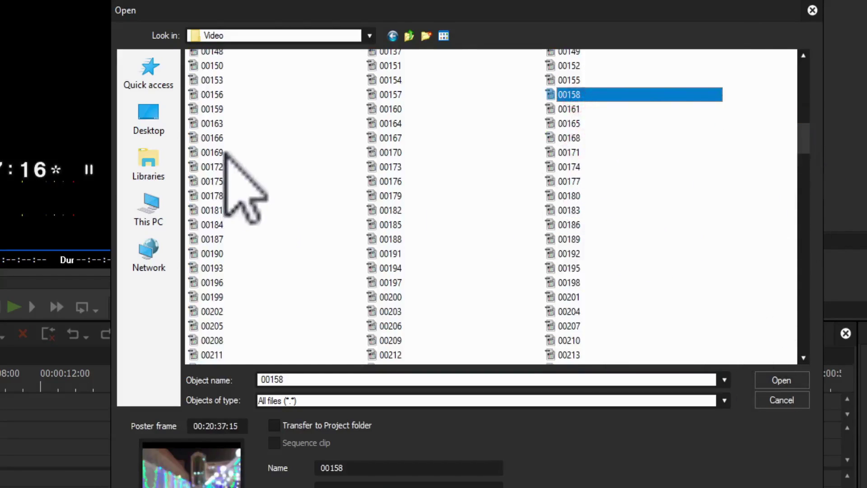
Select the continuous range of clips from 00016 through 00075
scroll(226, 153, up, 15)
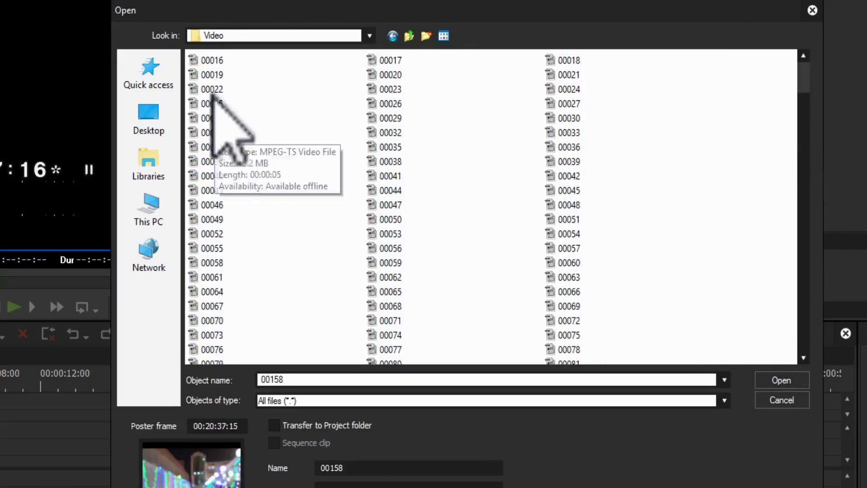
click(214, 59)
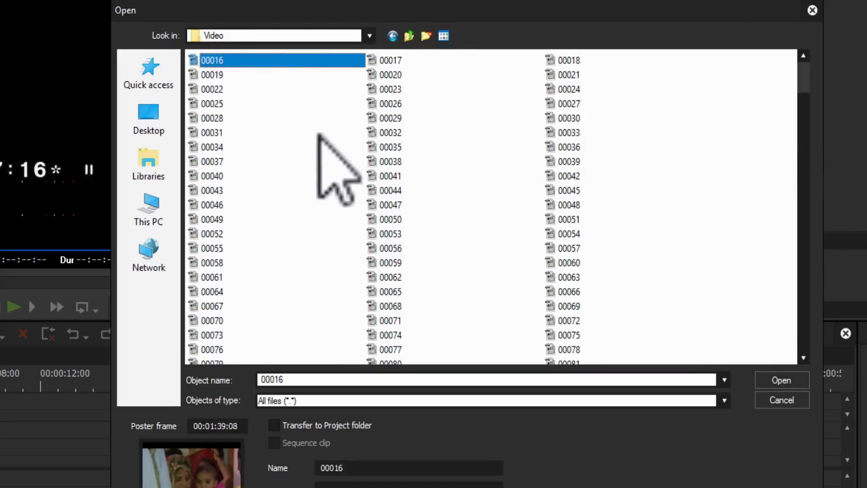
shift+click(574, 148)
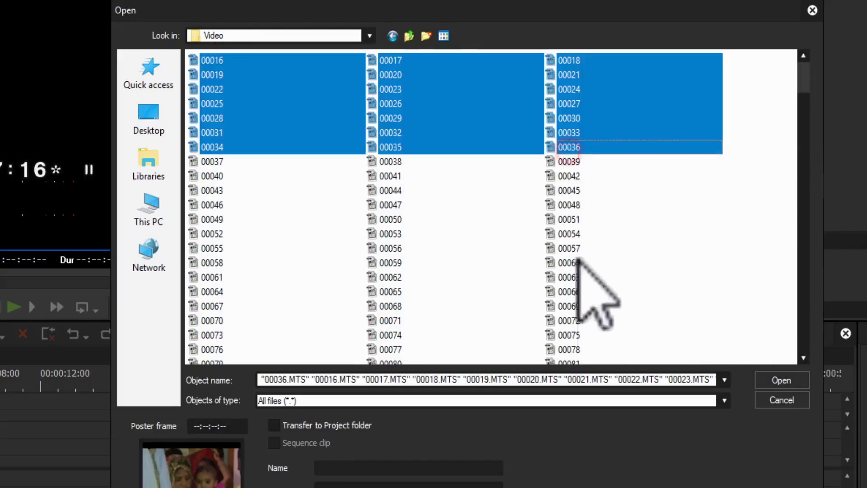
shift+click(579, 307)
shift+click(574, 336)
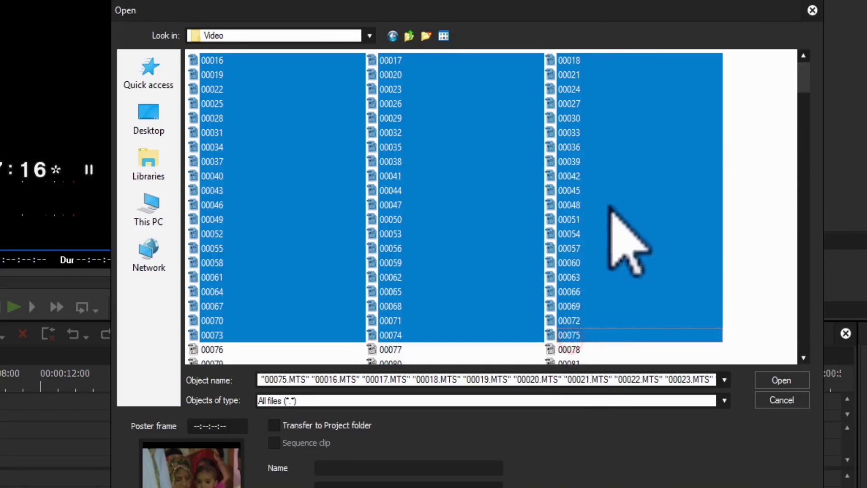
Show the Video folder's files in List view and select the range of clips from 00016 through 00267
click(443, 36)
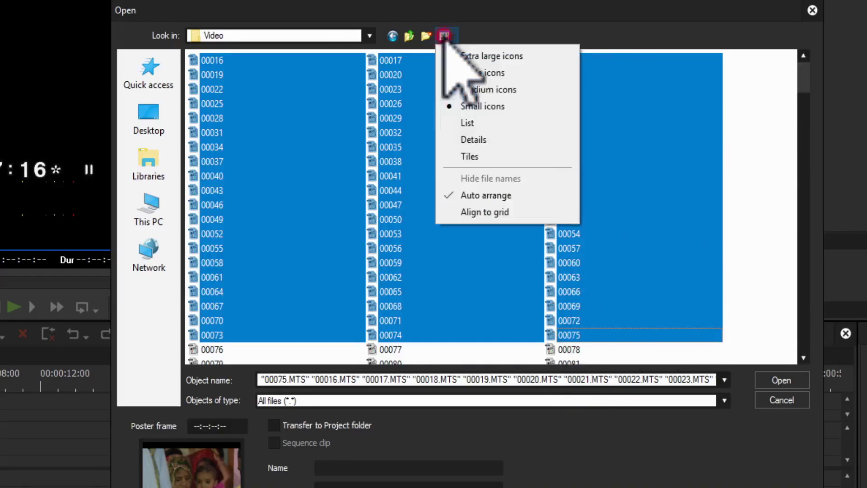
click(515, 123)
click(335, 254)
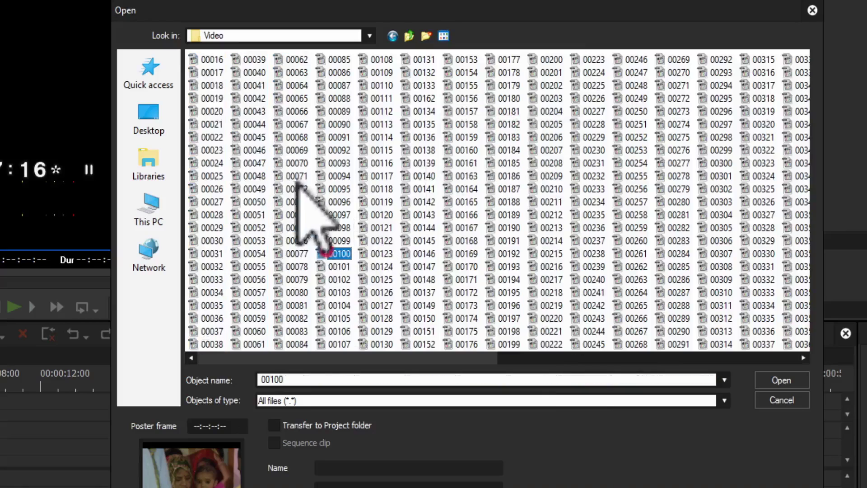
click(212, 60)
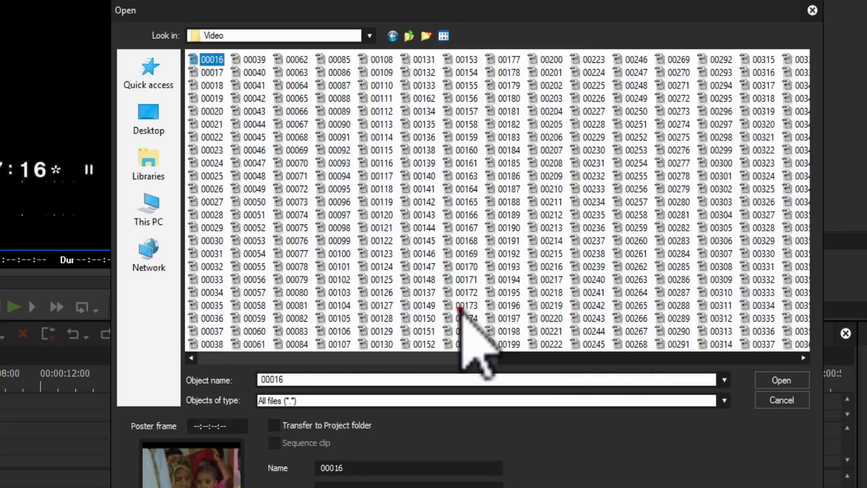
shift+click(468, 331)
shift+click(636, 332)
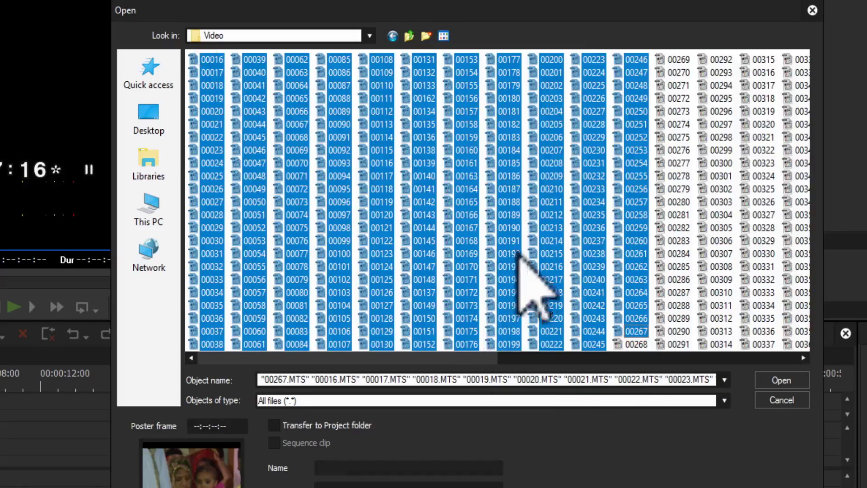
Clear the range selection and preview individual clips across the list, including 00310, 00135, 00170 and 00290
click(720, 253)
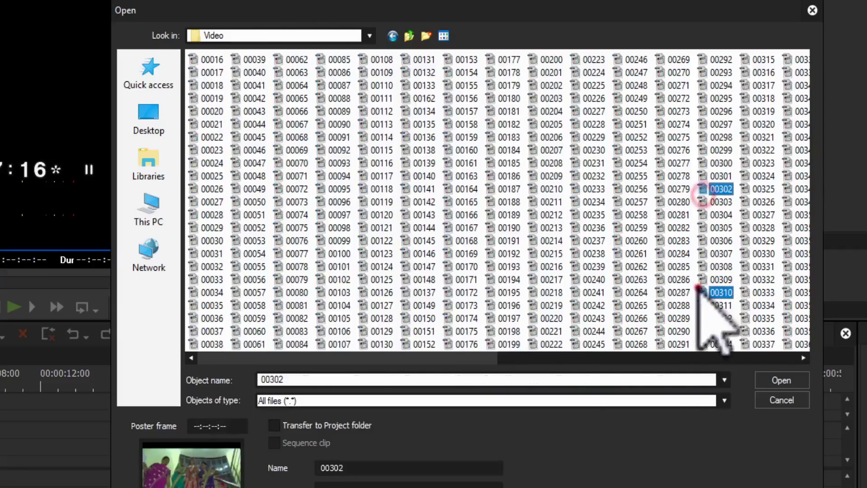
click(721, 292)
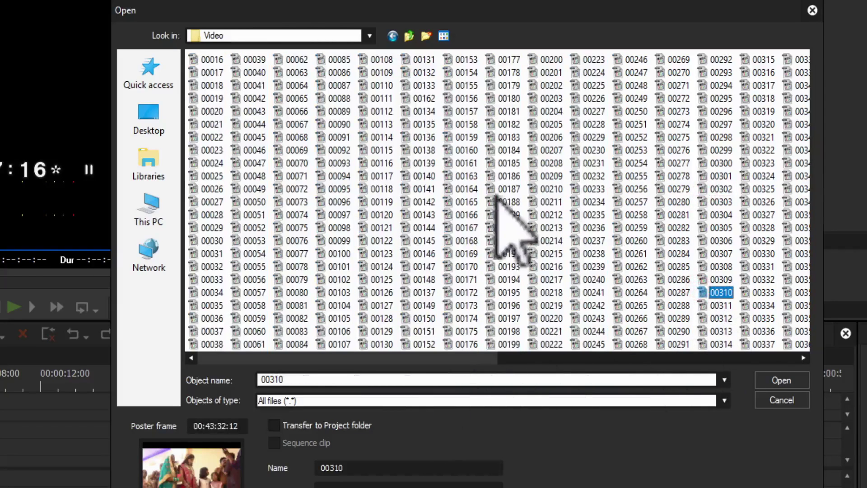
click(440, 135)
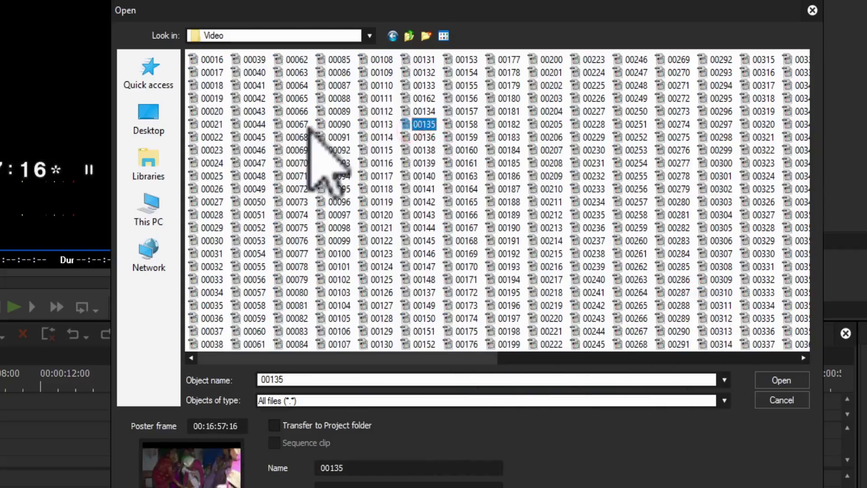
click(294, 125)
click(288, 294)
click(296, 330)
click(298, 293)
click(296, 216)
click(382, 215)
click(469, 268)
click(565, 285)
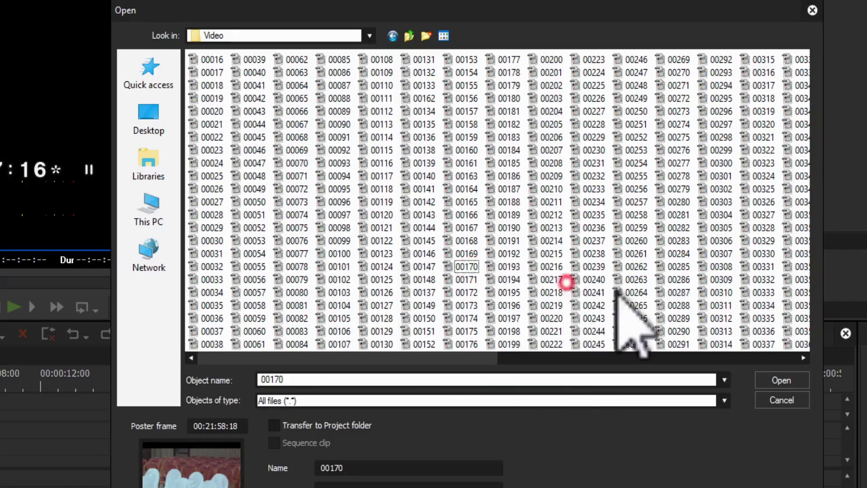
click(618, 291)
click(660, 331)
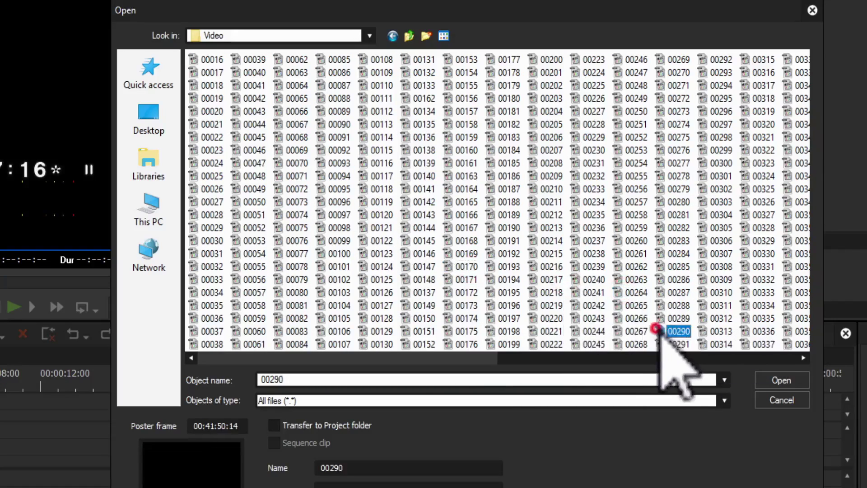
Preview more clips in the middle part of the list, including 00246, 00178 and 00174
drag(451, 365, 571, 358)
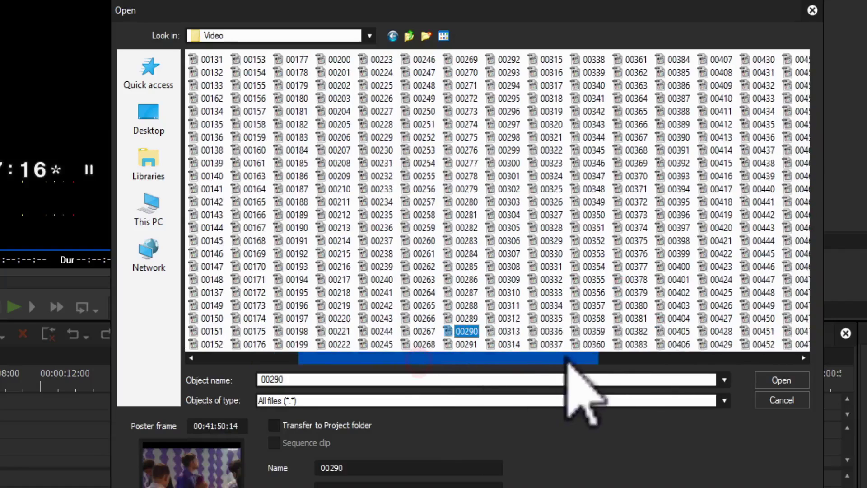
click(548, 279)
click(591, 189)
click(553, 124)
click(423, 61)
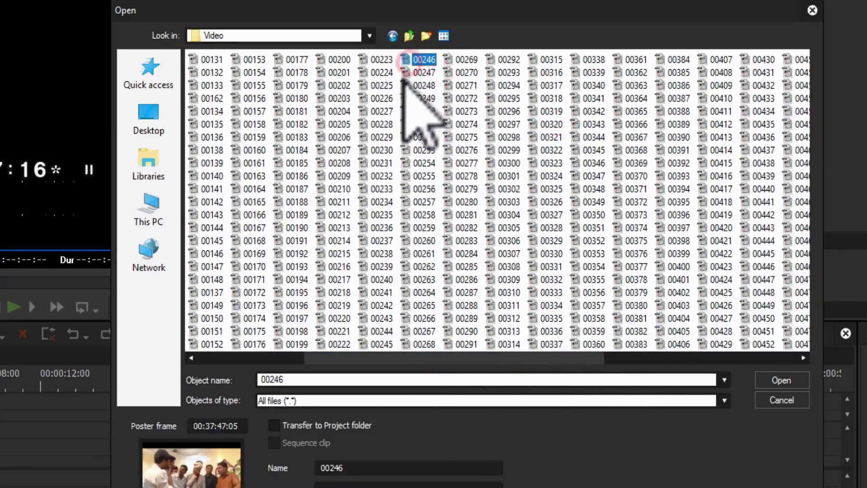
click(339, 73)
click(294, 73)
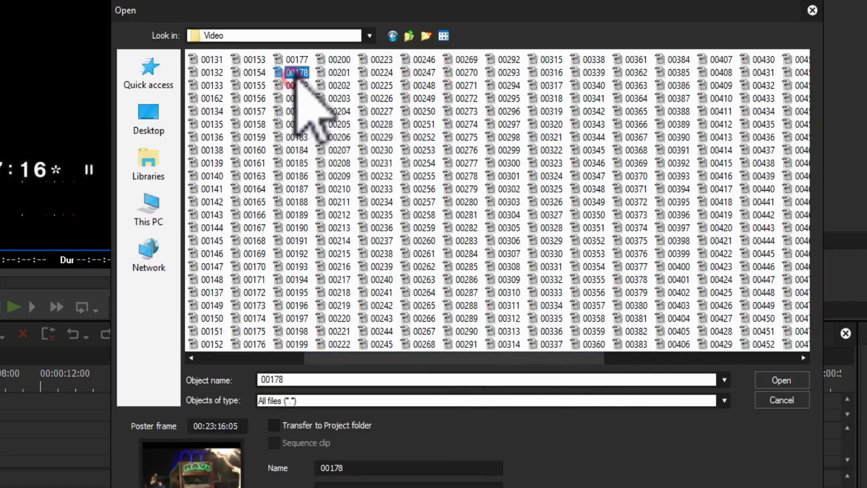
click(296, 59)
click(260, 318)
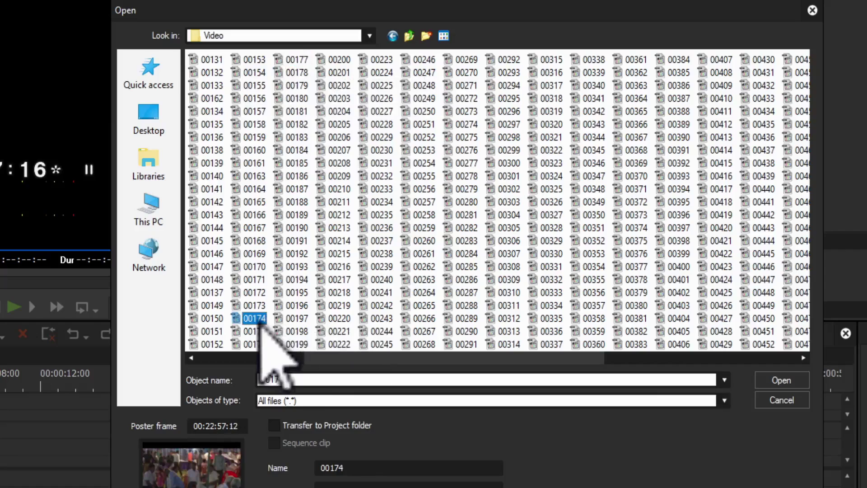
Preview clips toward the end of the list, including 00451, and select clip 00521
click(642, 331)
click(744, 335)
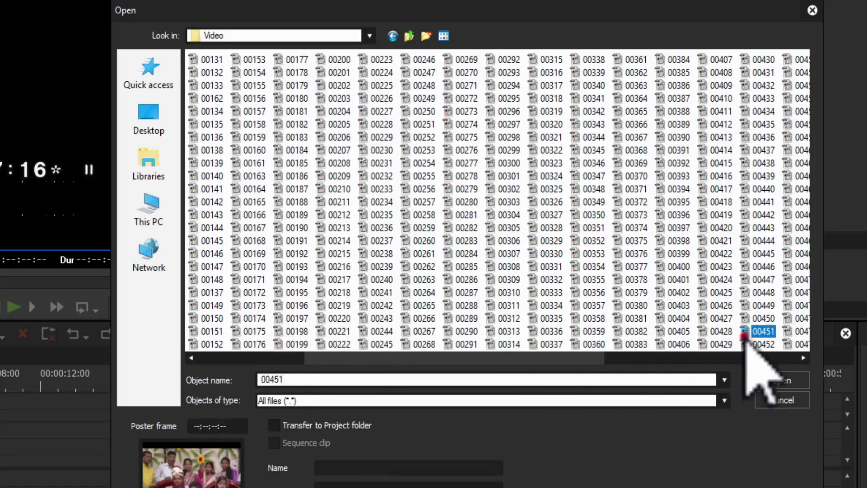
click(800, 345)
drag(337, 358, 648, 358)
click(639, 344)
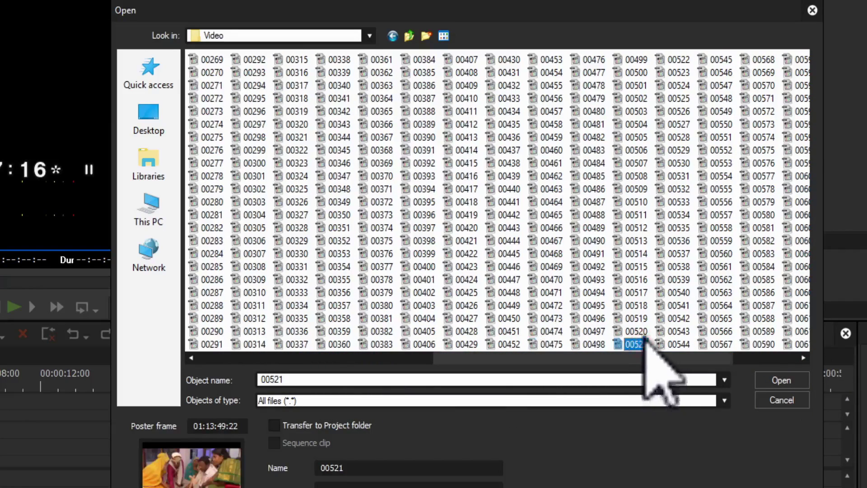
Preview clips 00498, 00493, 00451 and 00469 one after another in the Video folder's list
click(594, 344)
click(594, 279)
click(499, 332)
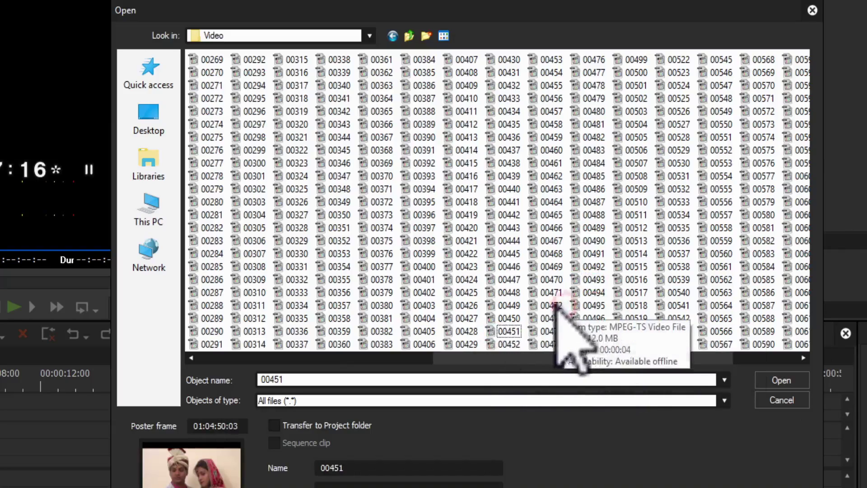
click(552, 267)
Try the Small icons and Medium icons views, and display the Video folder's clips as Large icons
click(444, 35)
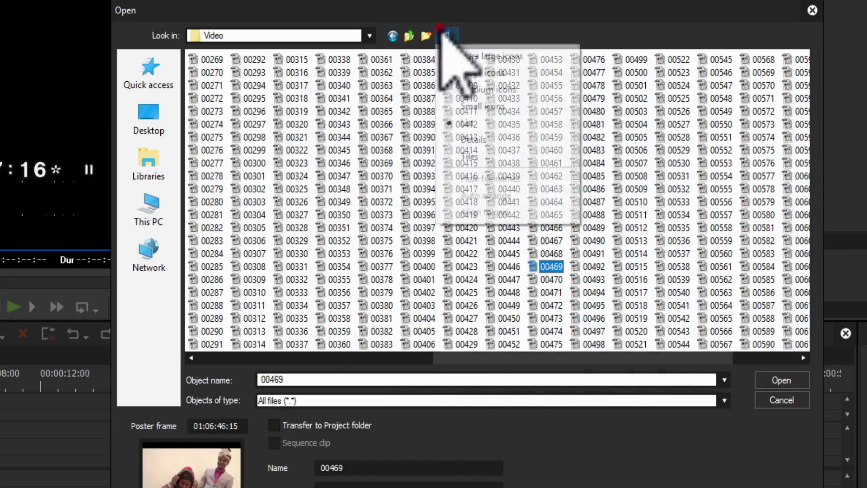
click(470, 106)
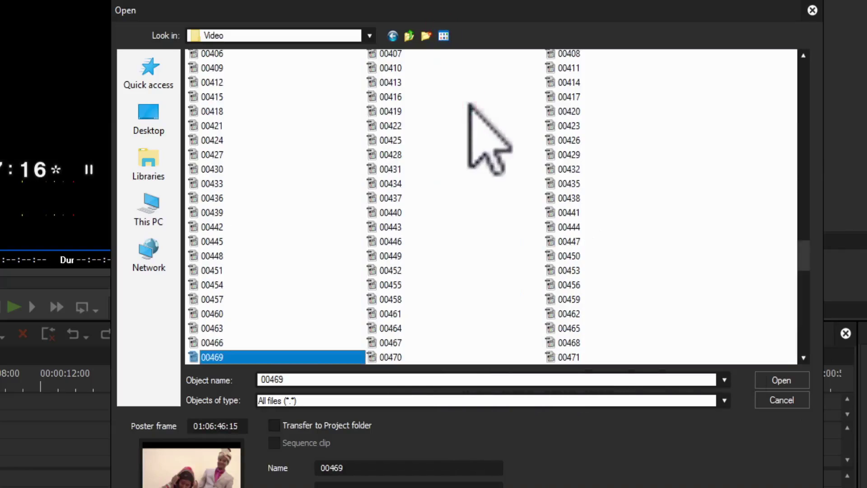
click(444, 36)
click(505, 87)
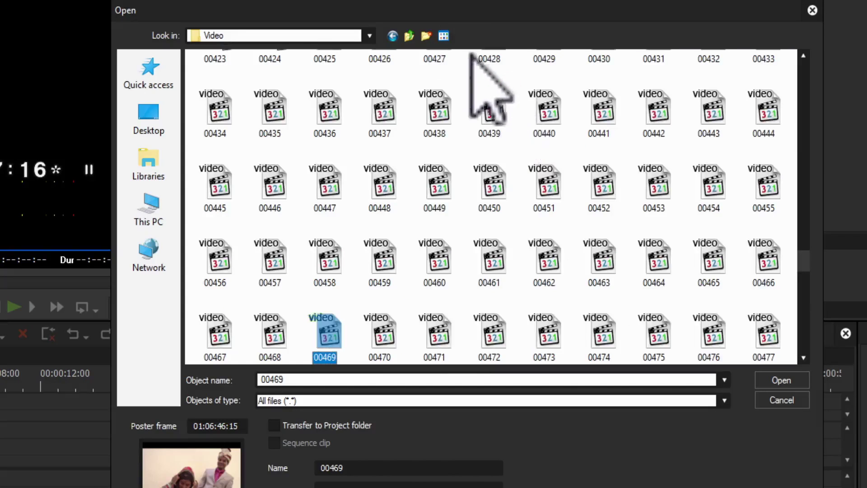
click(444, 36)
click(508, 75)
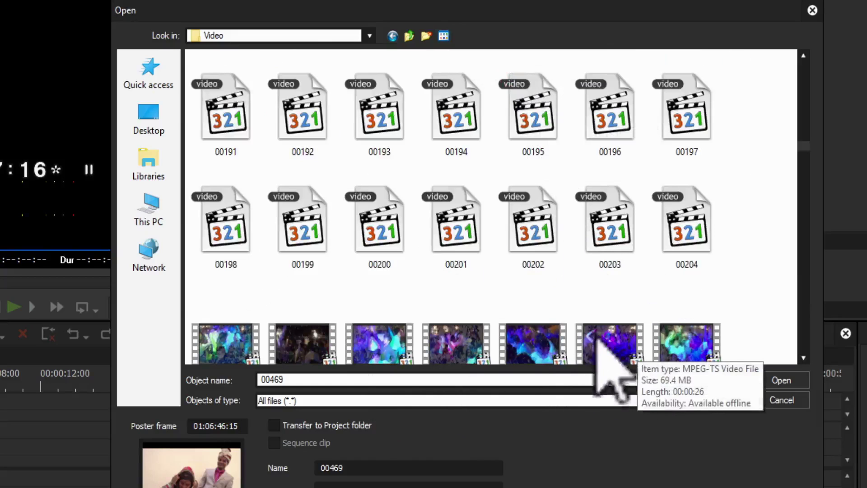
scroll(577, 289, down, 1)
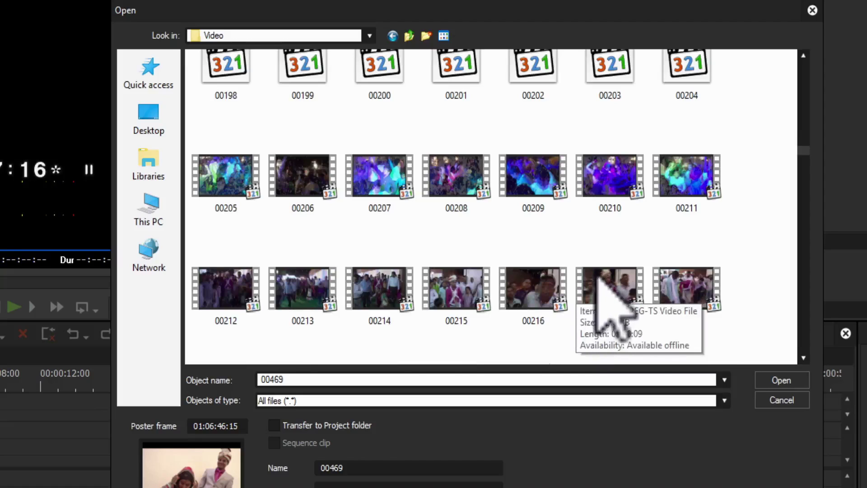
Select the range of clips from 00155 through 00218 and import them into the root bin
click(767, 290)
drag(497, 153, 736, 251)
drag(758, 290, 191, 193)
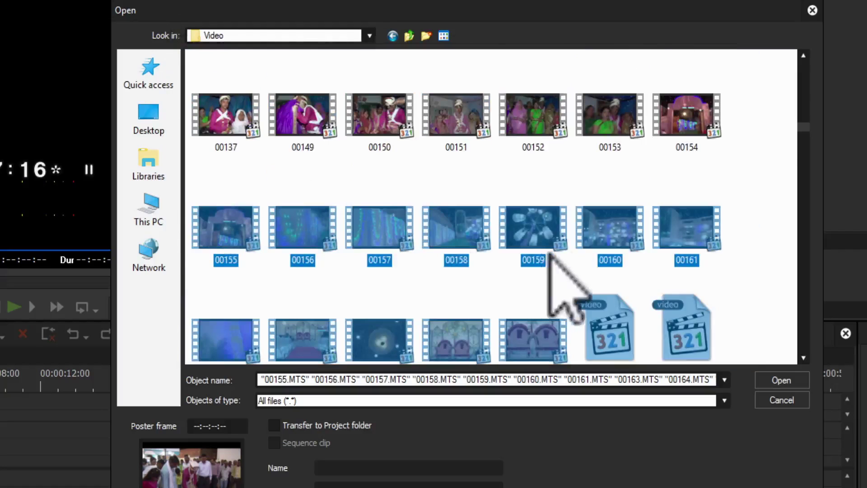
scroll(591, 261, down, 5)
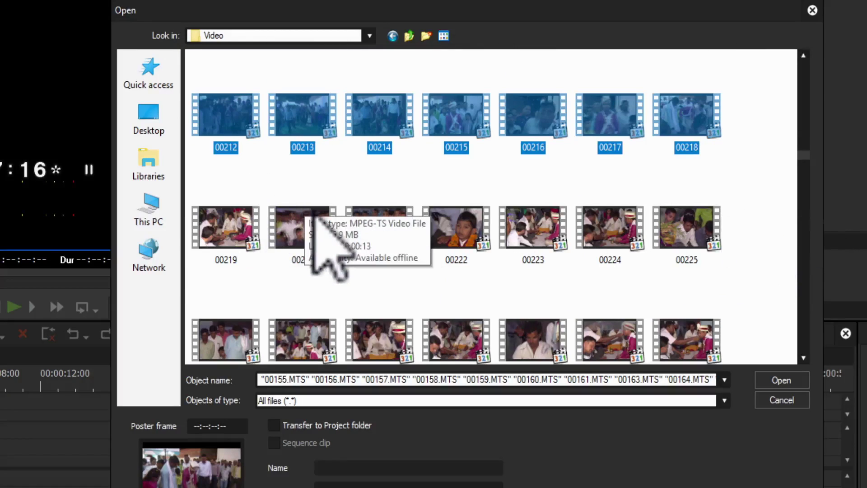
click(782, 381)
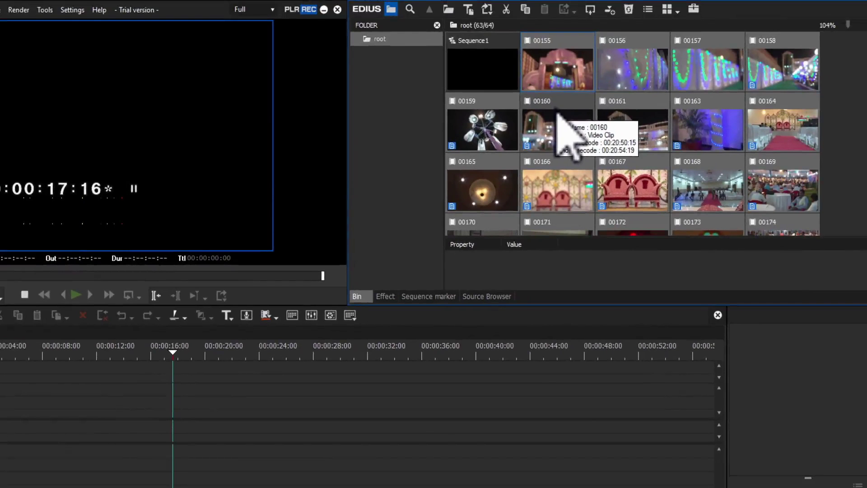
Look through the imported clips in the bin, selecting individual ones such as 00180, 00178 and 00189
scroll(709, 178, down, 5)
scroll(721, 204, up, 5)
click(558, 101)
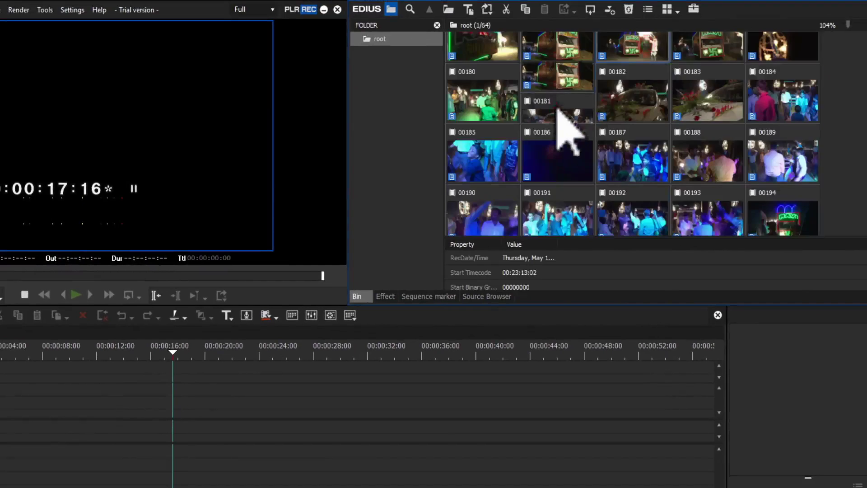
click(553, 96)
click(504, 133)
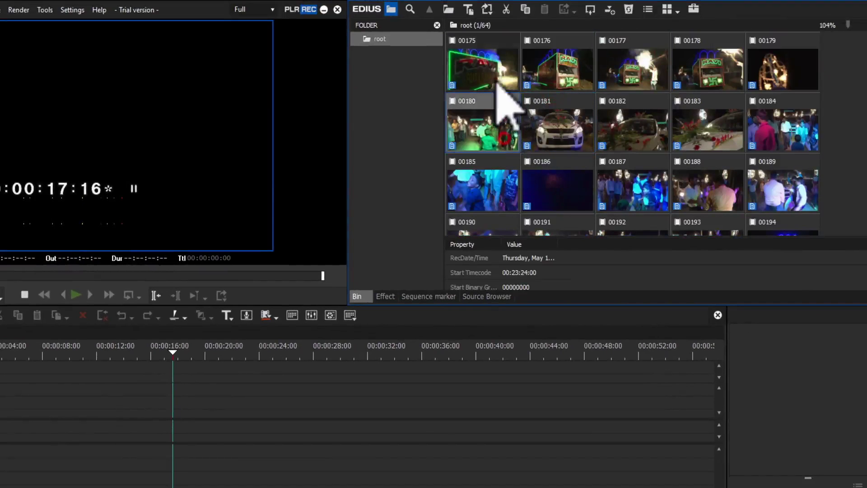
click(707, 79)
click(814, 74)
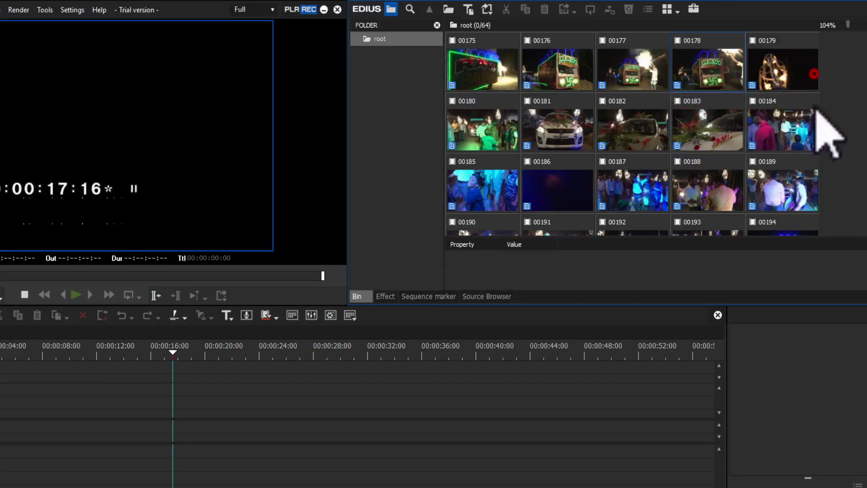
click(802, 164)
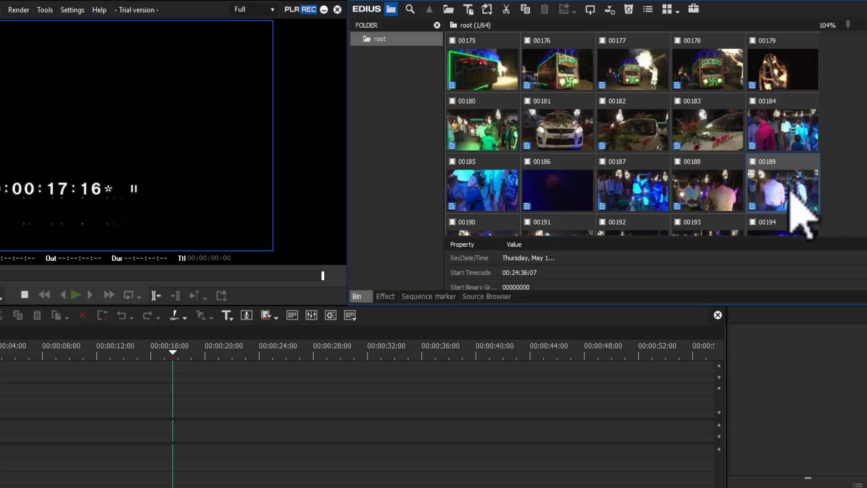
View the bin's option for adding files, and open and cancel the dialog for importing clips
right_click(826, 97)
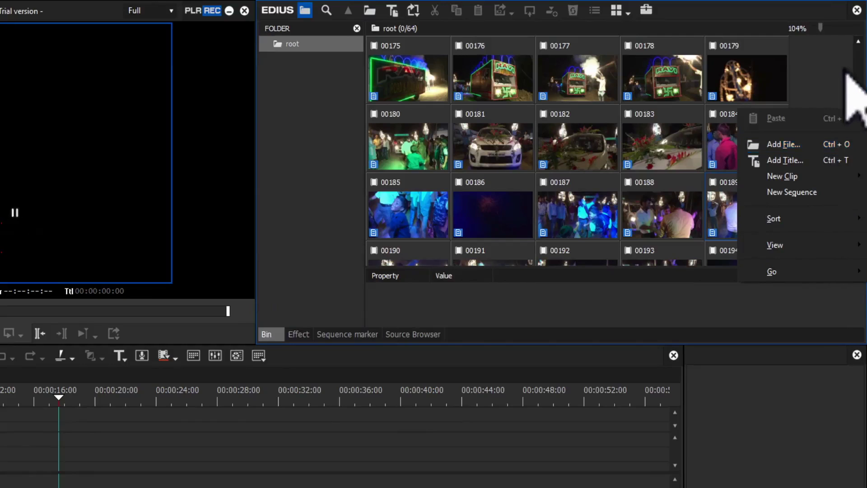
click(809, 76)
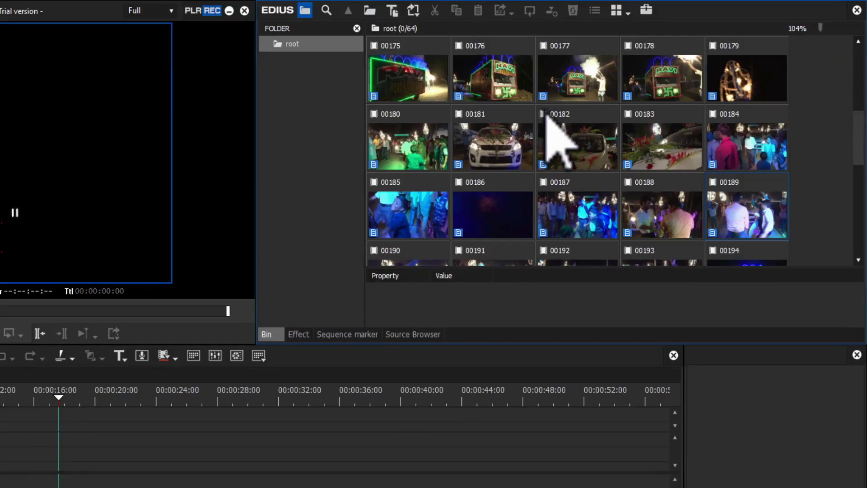
key(ctrl+o)
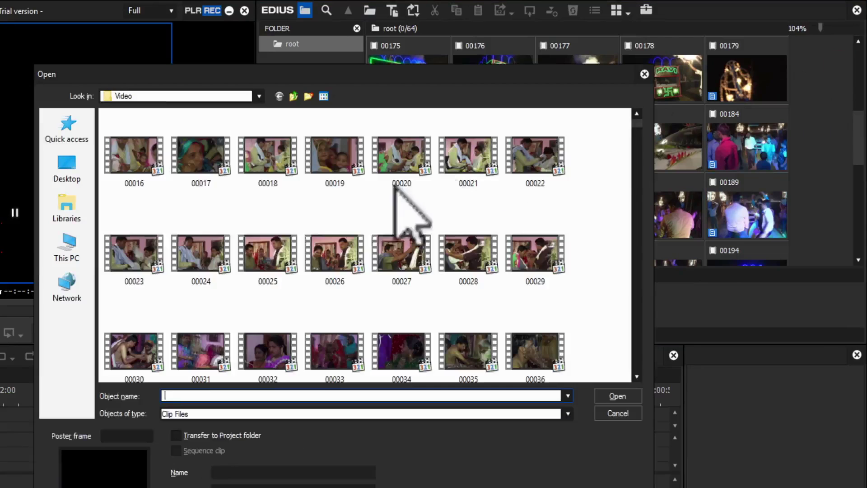
click(633, 415)
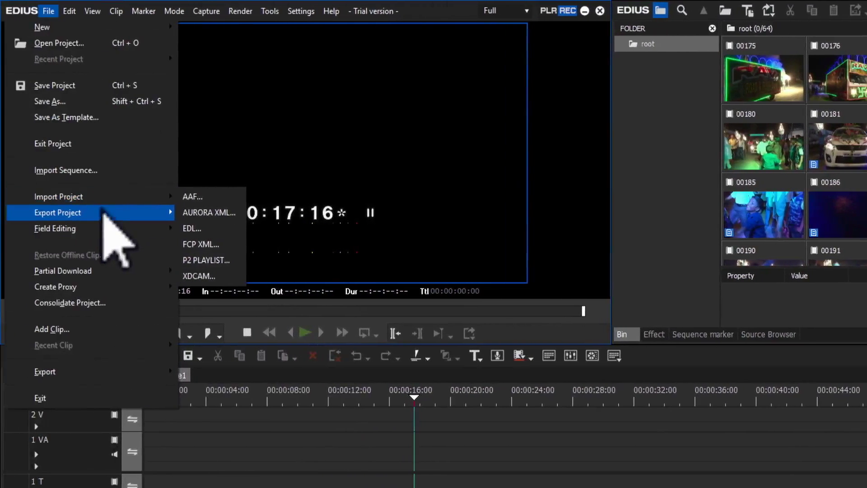
Open the Add Clip dialog and browse This PC to the DATA (F:) drive for footage folders
click(545, 136)
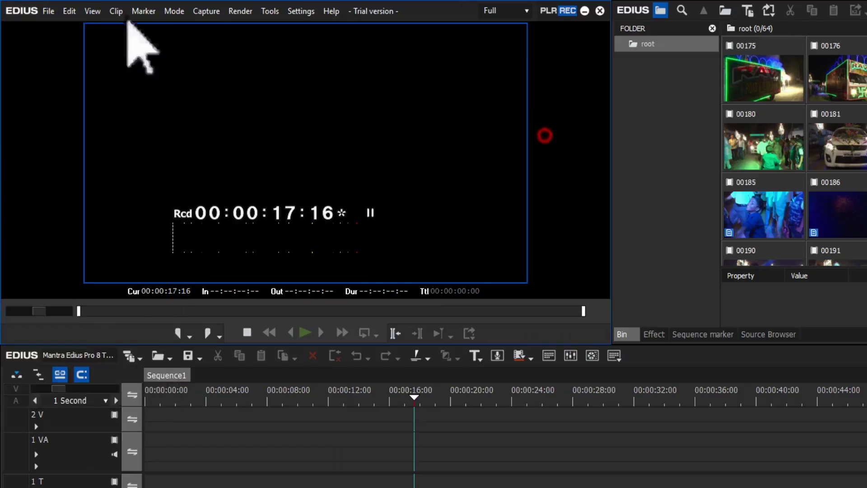
click(49, 11)
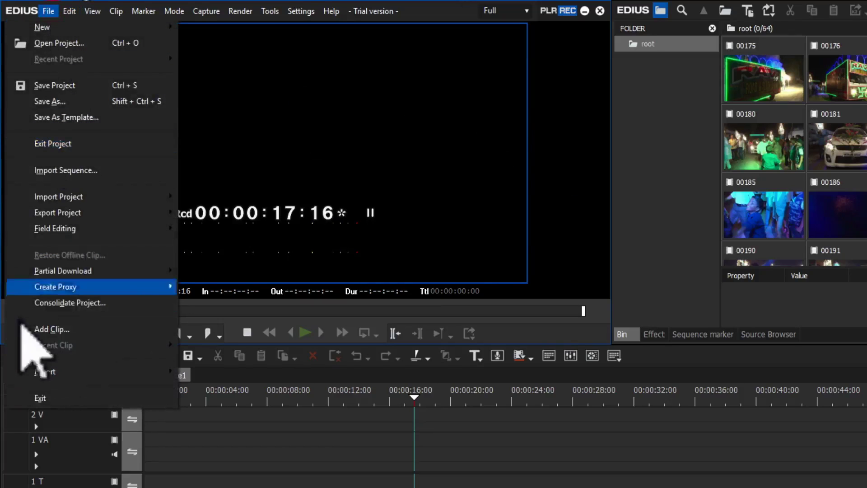
click(68, 330)
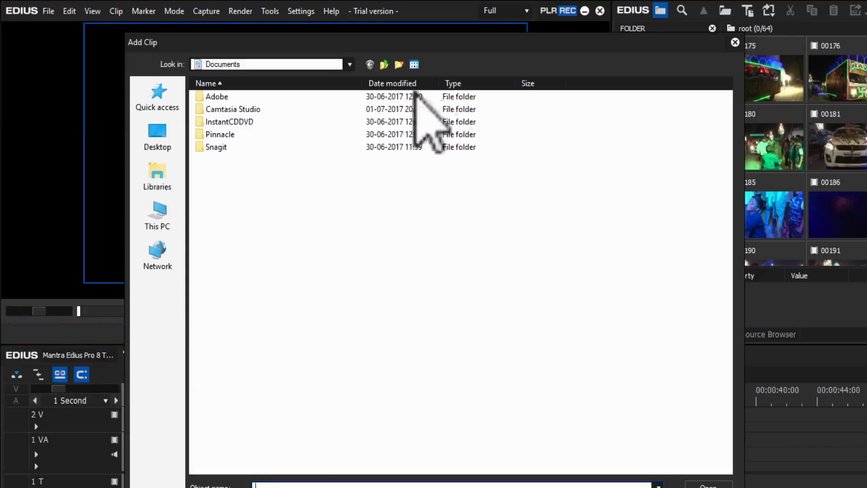
click(177, 212)
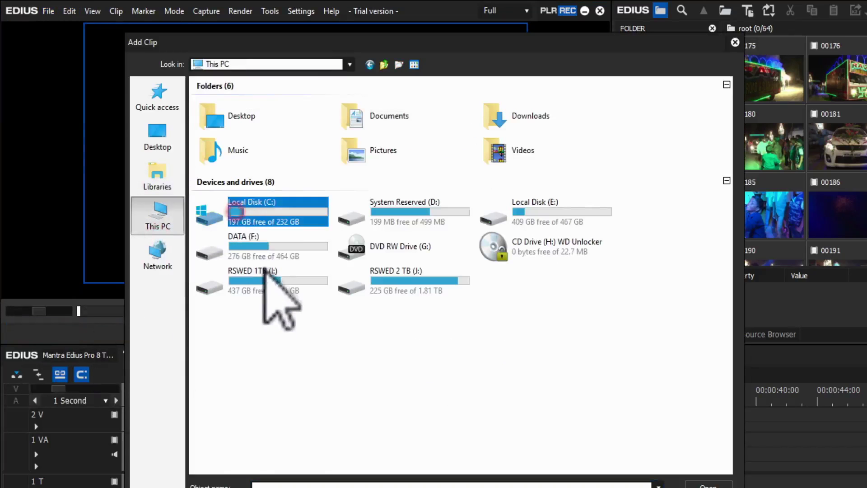
double_click(277, 253)
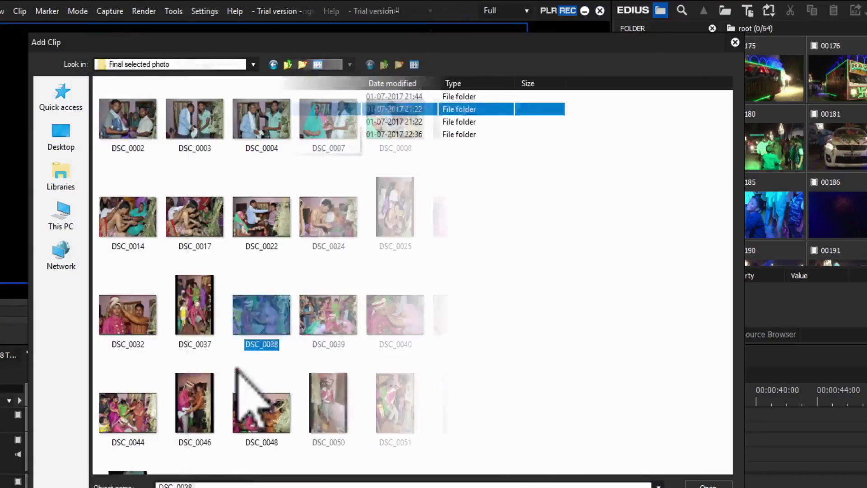
click(283, 207)
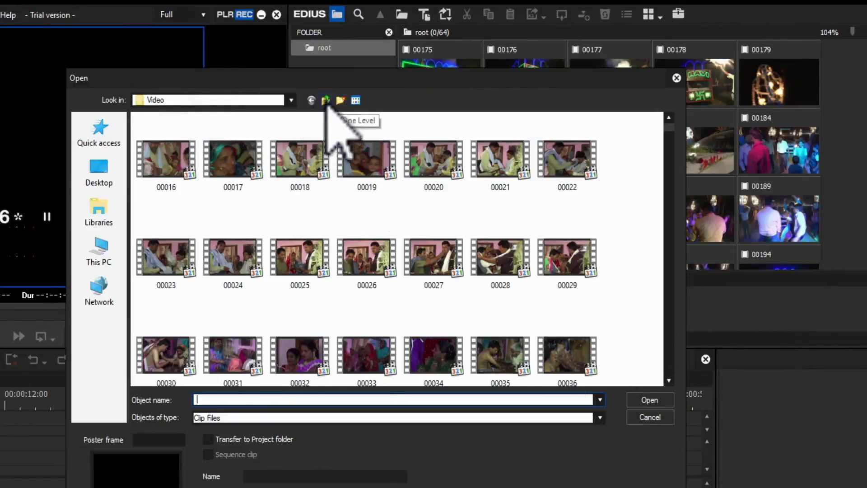
Explore the Open dialog's navigation between the Video and FOOTAGE folders and its location list, and cancel the import
click(325, 101)
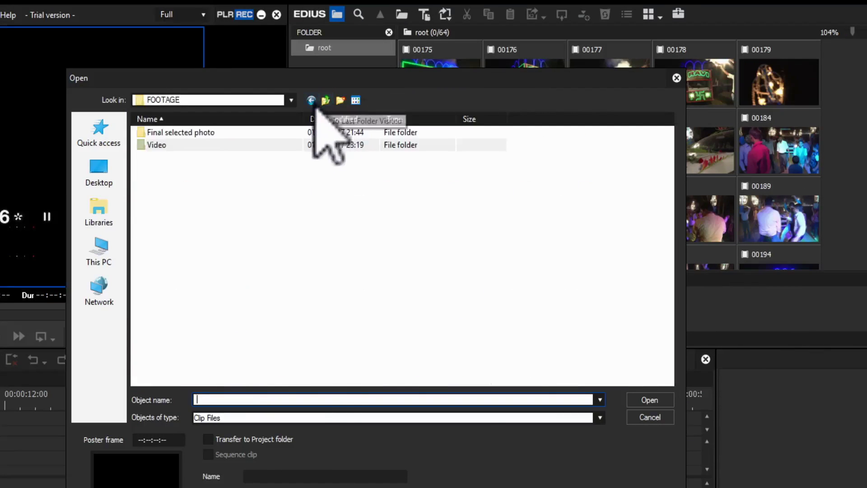
click(292, 108)
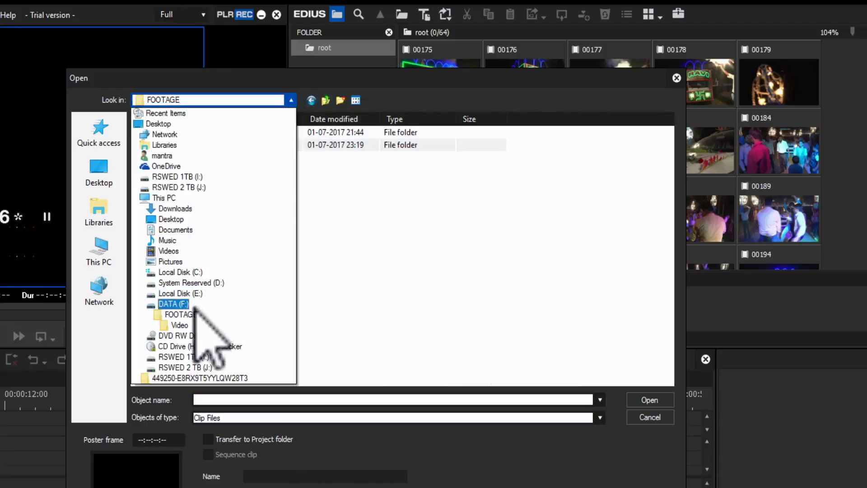
click(400, 271)
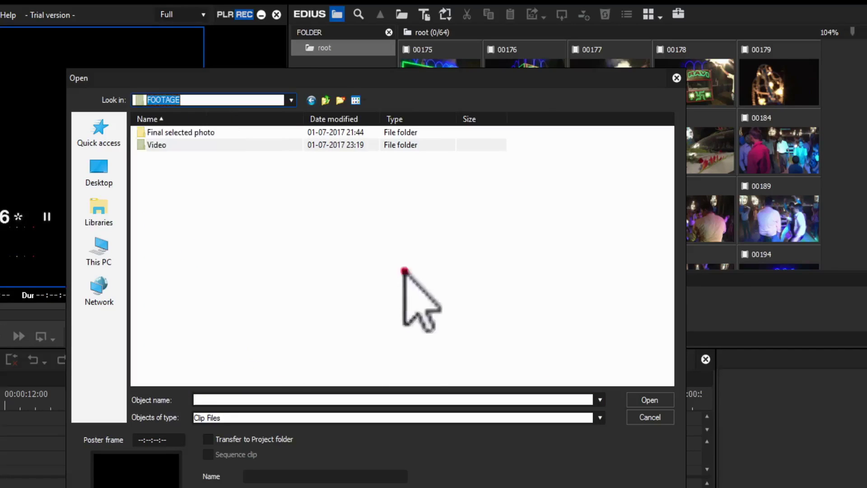
click(312, 100)
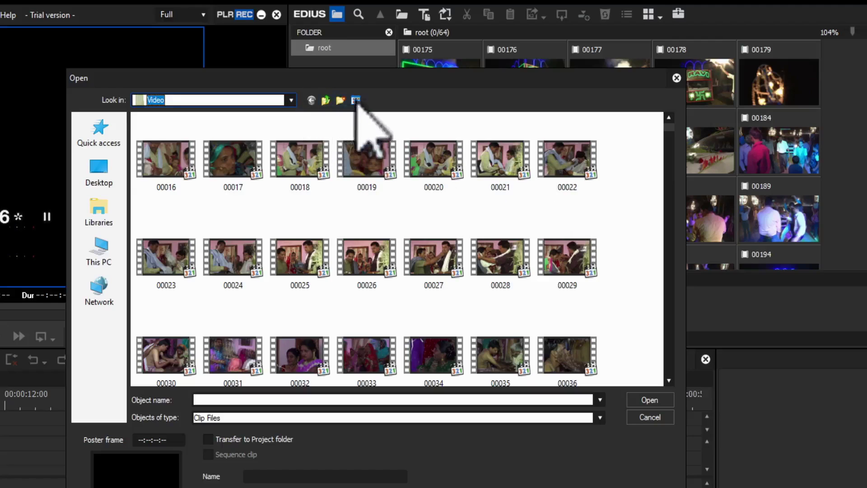
click(654, 416)
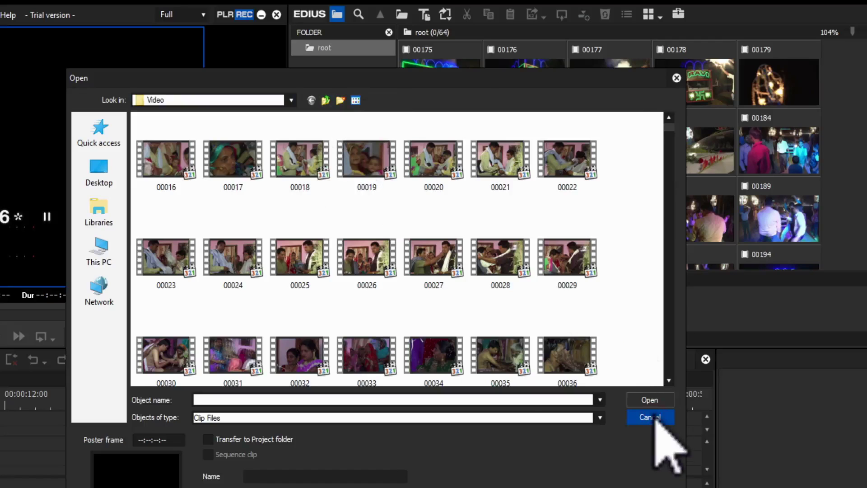
click(655, 417)
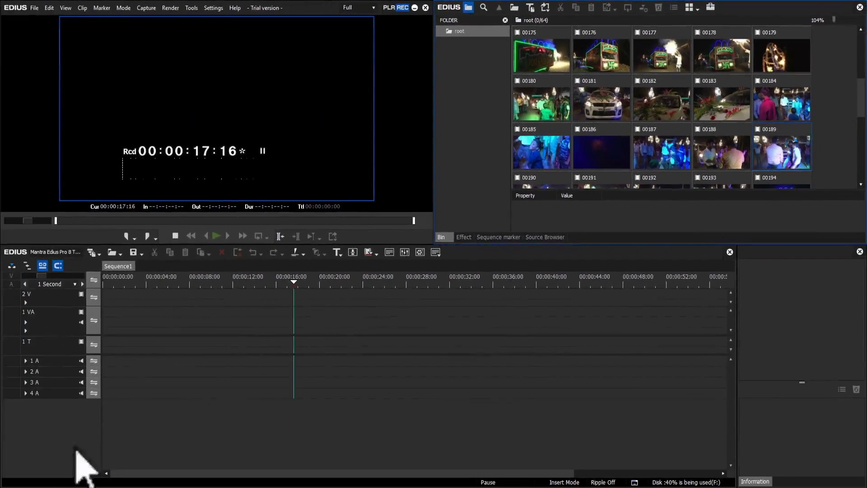
Switch to File Explorer, open the Video folder inside FOOTAGE on the DATA (F:) drive, and select clip 00022
click(52, 423)
key(super+e)
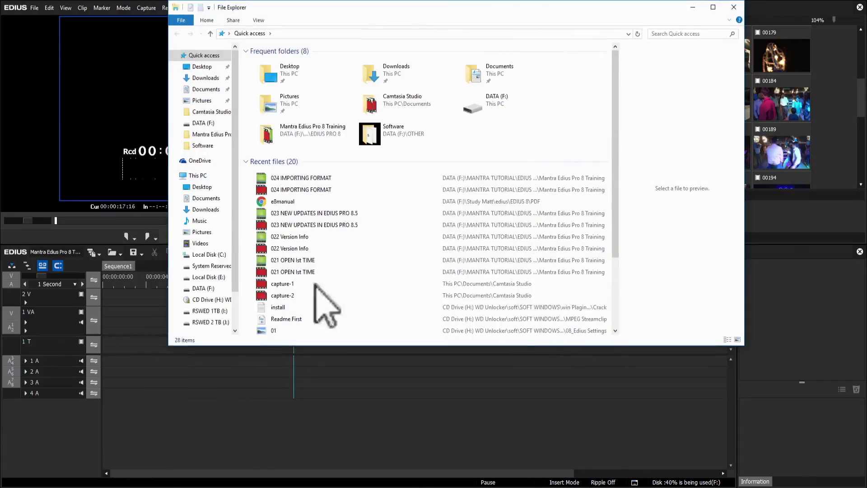
click(207, 288)
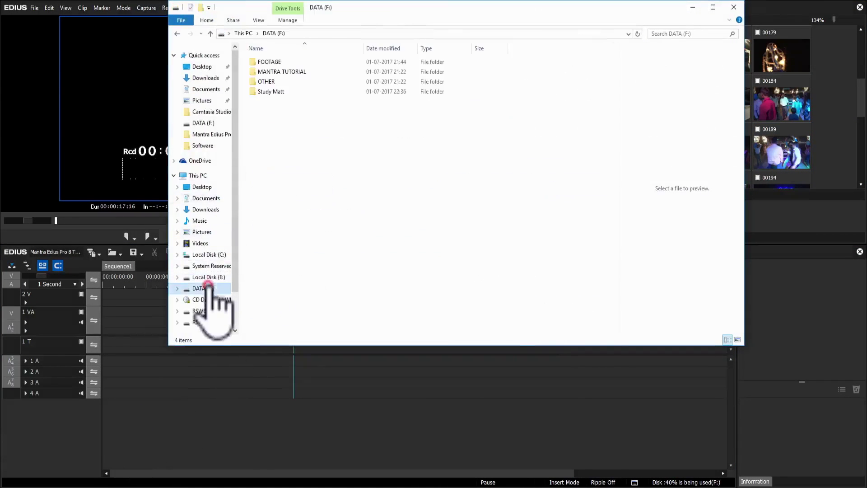
drag(386, 5, 401, 46)
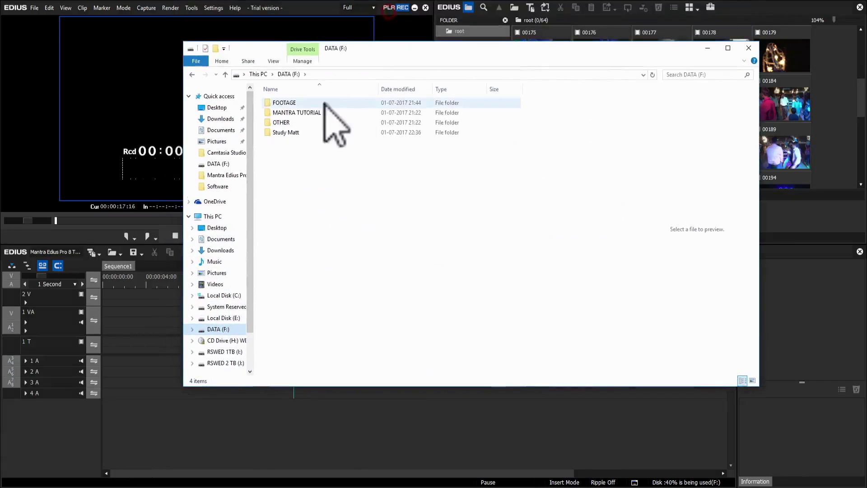
double_click(291, 103)
click(284, 113)
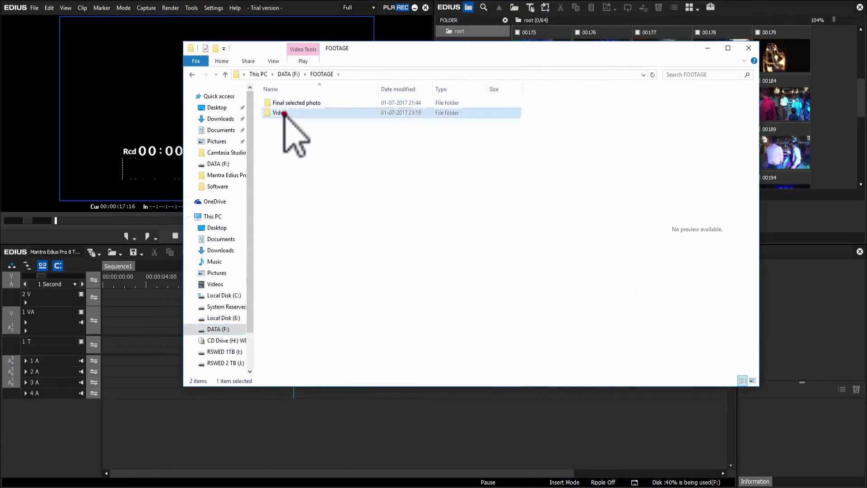
double_click(284, 113)
click(368, 116)
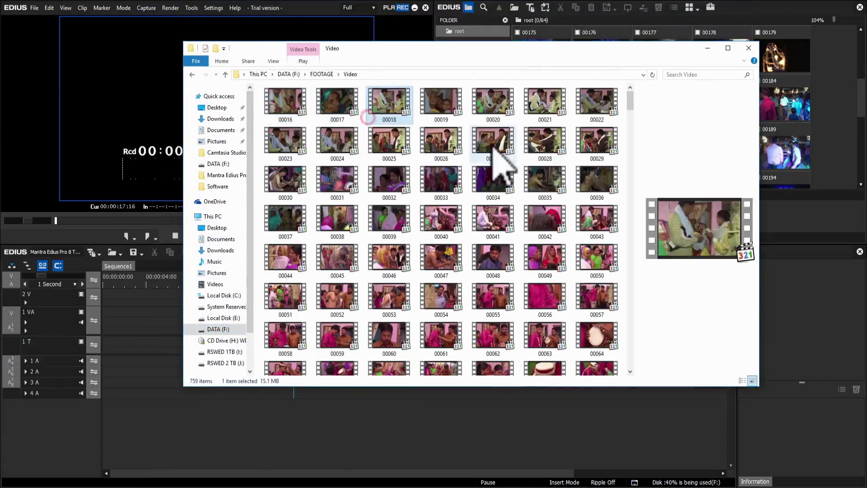
click(599, 100)
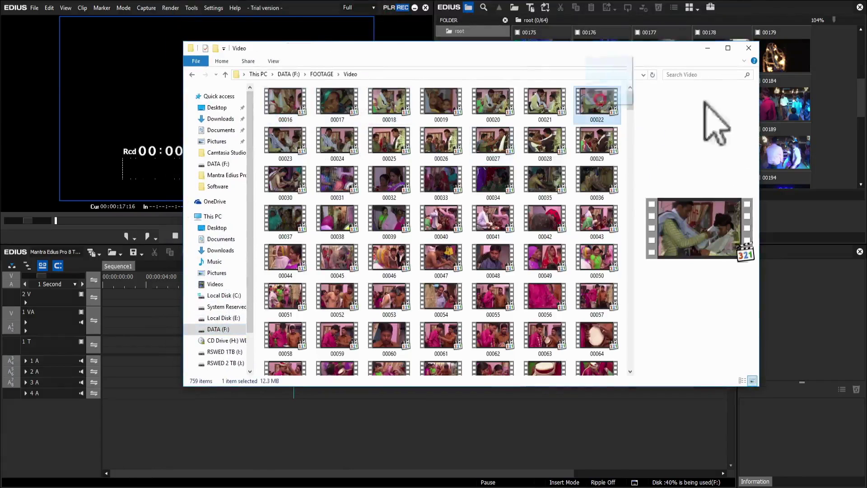
Open the Final selected photo folder inside FOOTAGE and move the File Explorer window so the bin is uncovered
mouse_move(596, 104)
mouse_down()
mouse_move(590, 120)
mouse_move(838, 116)
mouse_move(591, 120)
mouse_up()
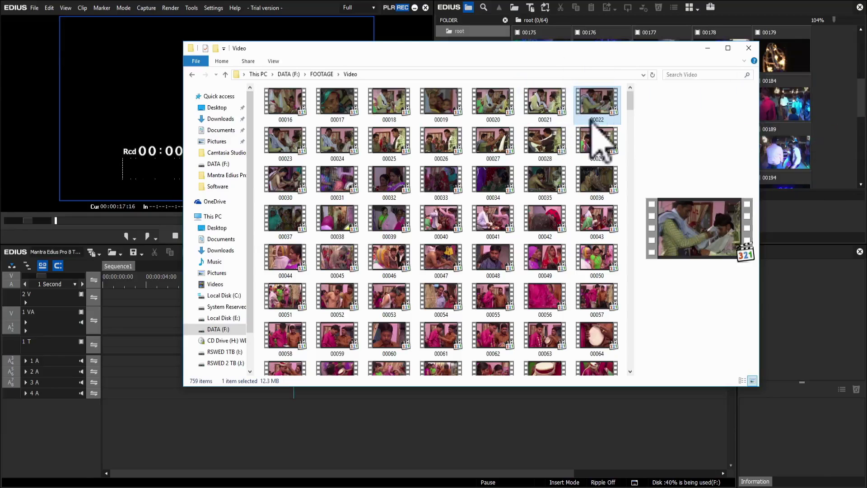
click(321, 75)
click(286, 102)
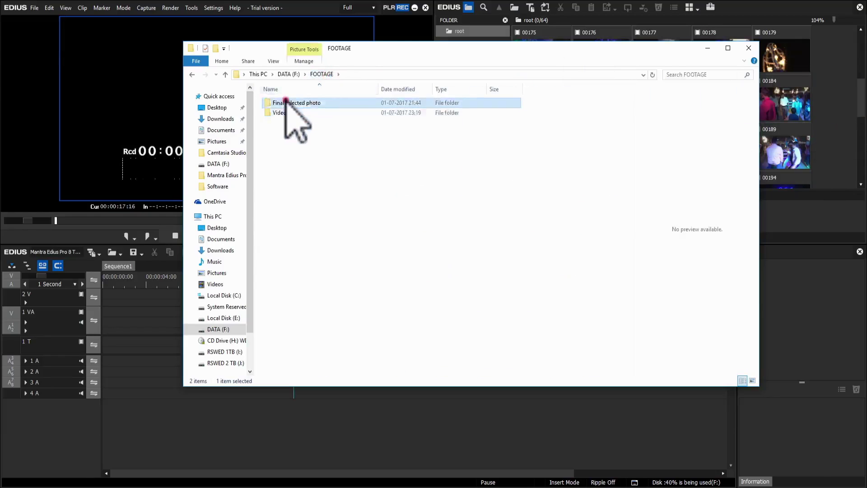
double_click(285, 102)
drag(442, 52, 295, 137)
click(248, 189)
drag(248, 189, 280, 208)
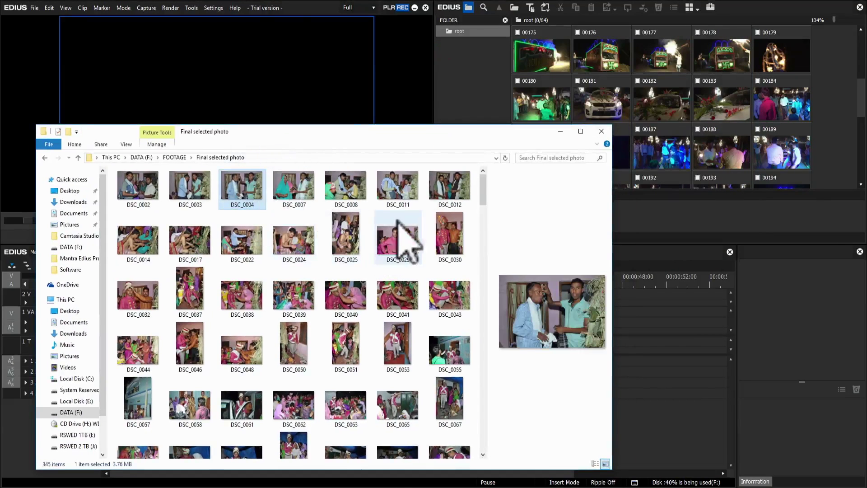
Import the ten photos DSC_0017 to DSC_0029 and DSC_0037 to DSC_0041 into the bin and select DSC_0029 there
drag(423, 270, 848, 156)
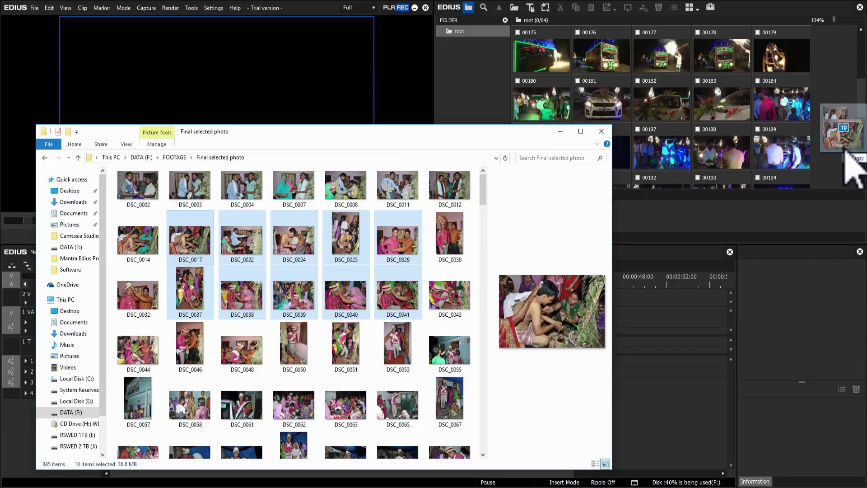
drag(846, 154, 846, 152)
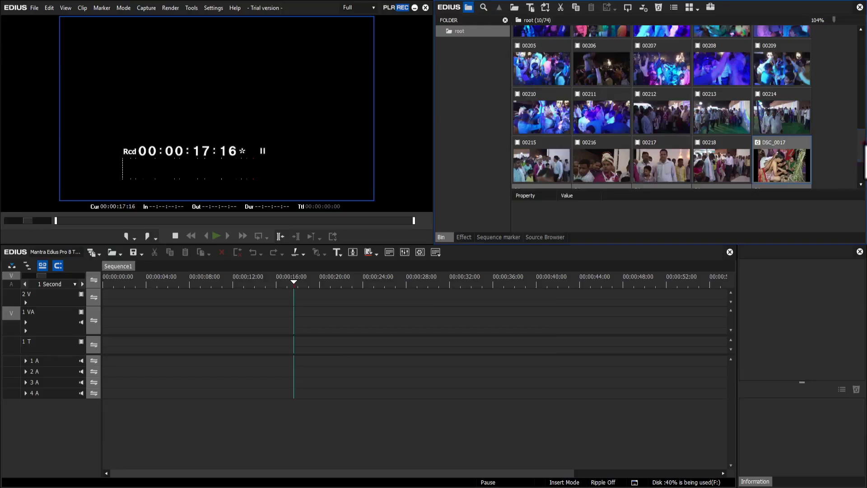
scroll(864, 151, down, 2)
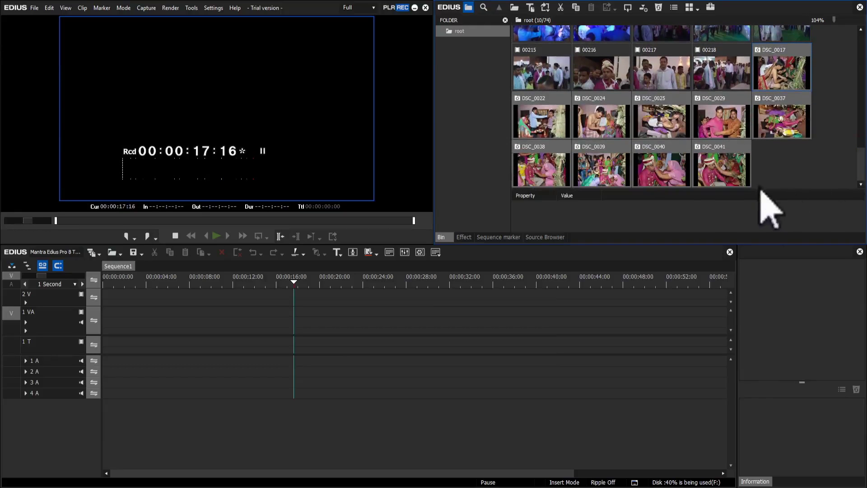
click(725, 181)
click(714, 135)
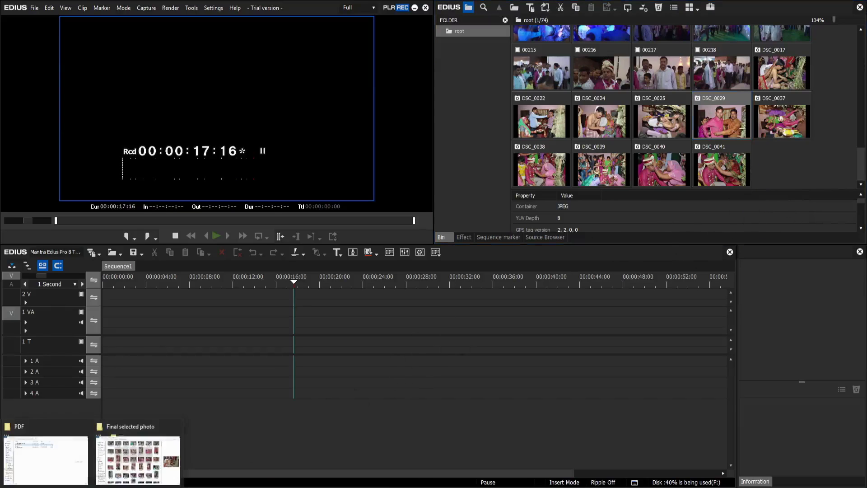
Switch back to File Explorer and open the SONG folder inside wedding mantra on the RSWED 1TB (I:) drive
click(137, 460)
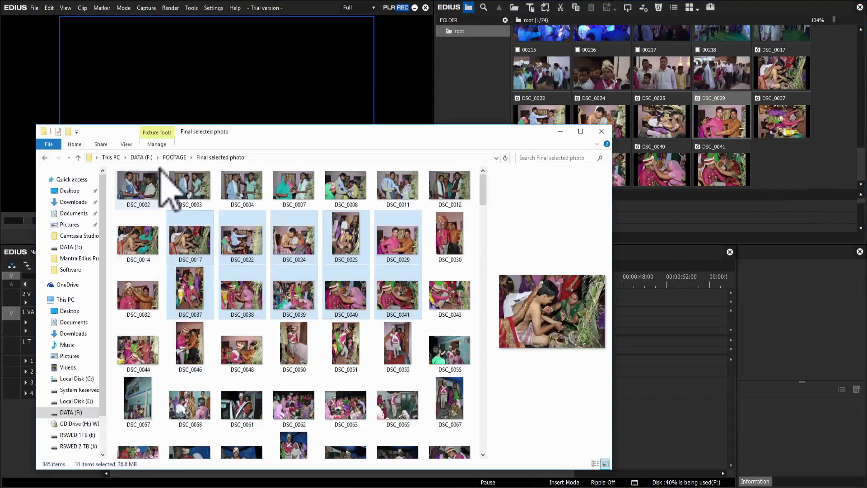
click(141, 158)
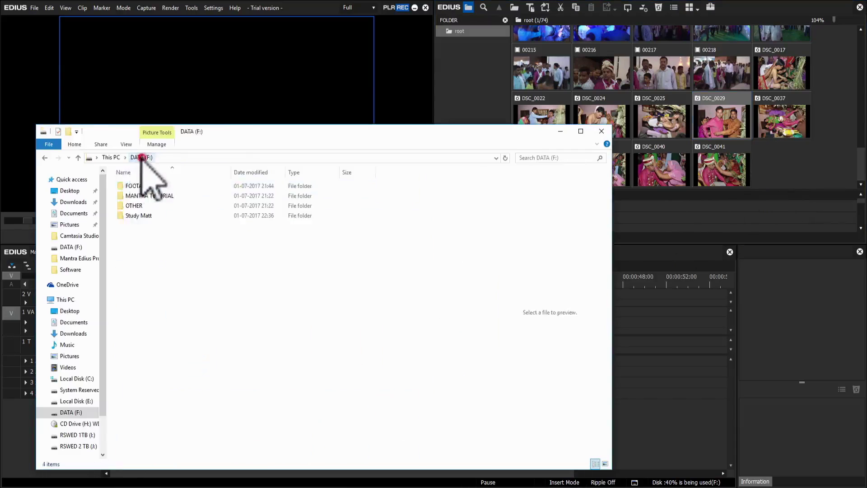
click(85, 434)
click(138, 206)
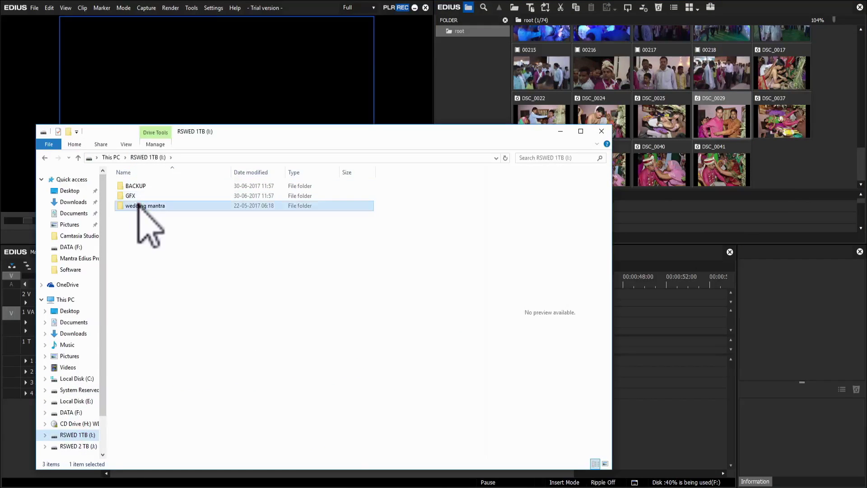
click(143, 251)
click(136, 206)
double_click(123, 207)
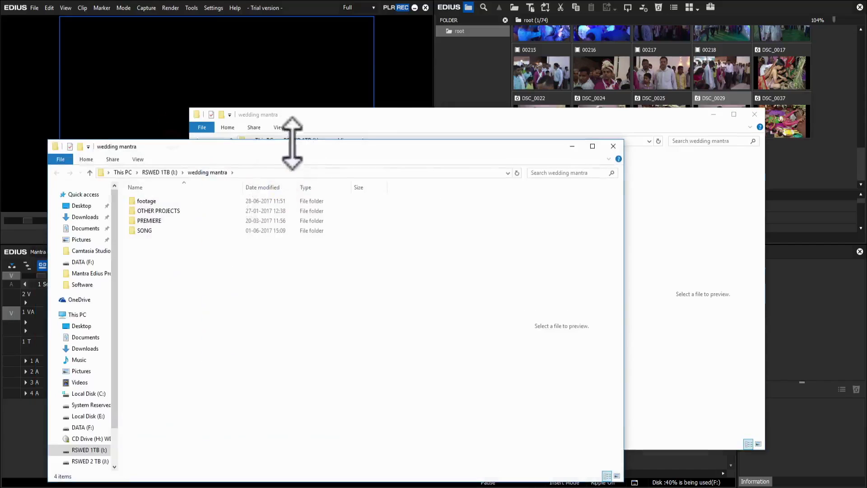
double_click(149, 231)
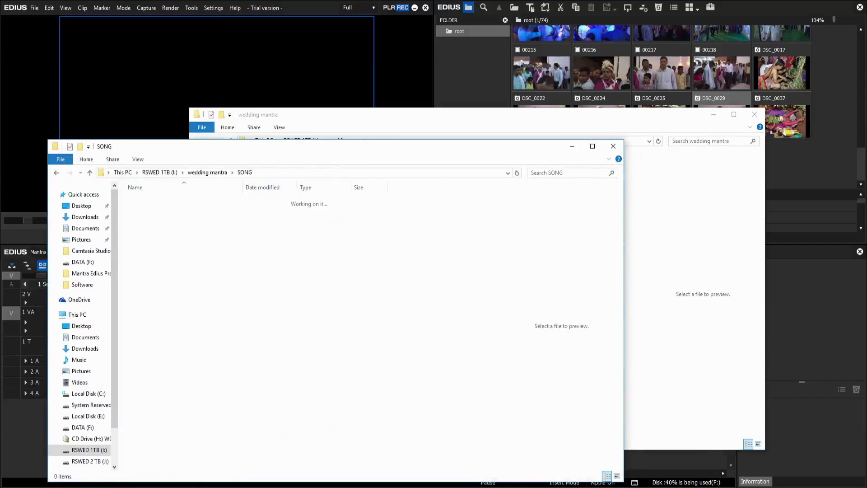
Copy the SONG folder from the wedding mantra folder to the DATA (F:) drive
mouse_move(99, 486)
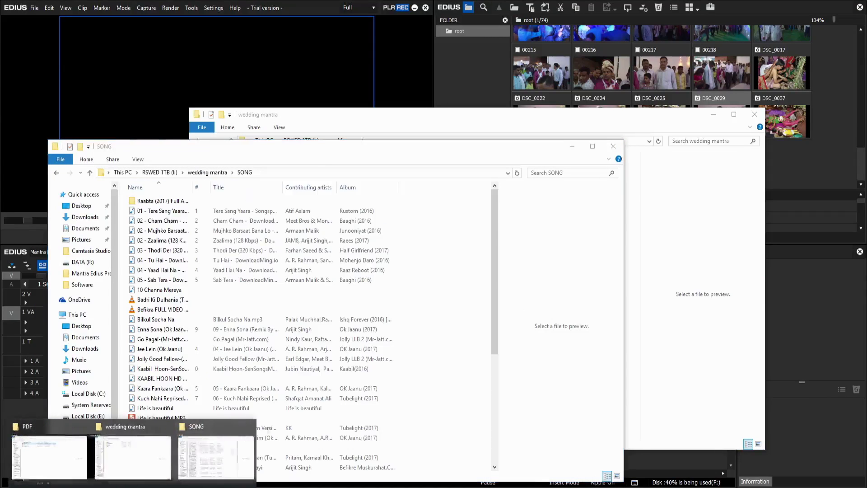
click(145, 474)
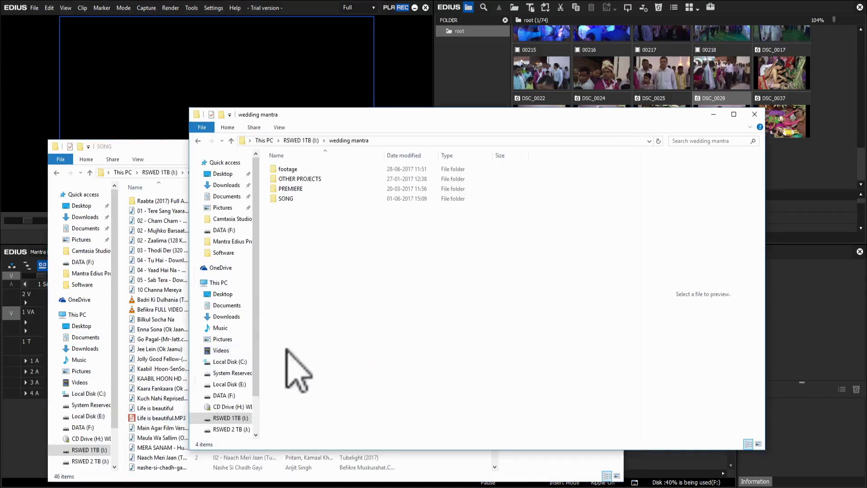
drag(282, 199, 233, 395)
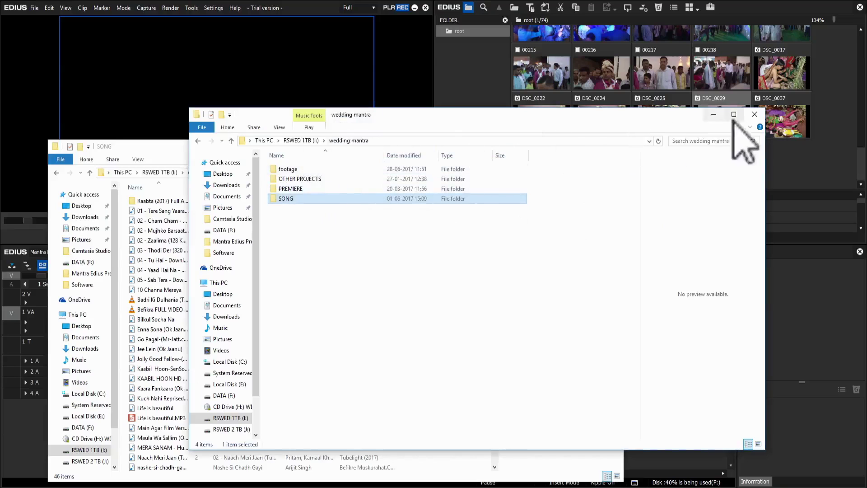
Open the SONG folder on the DATA (F:) drive, widen its Name column, and import the 02 - Mujhko Barsaat song into the bin
click(224, 395)
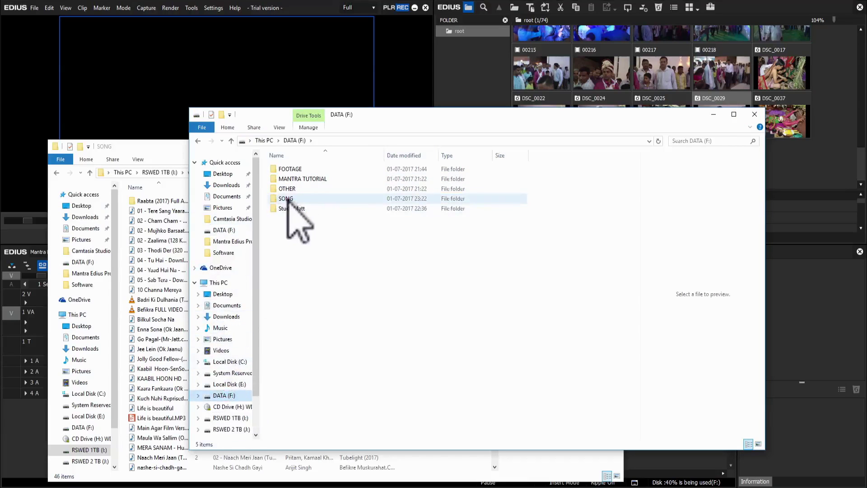
double_click(288, 199)
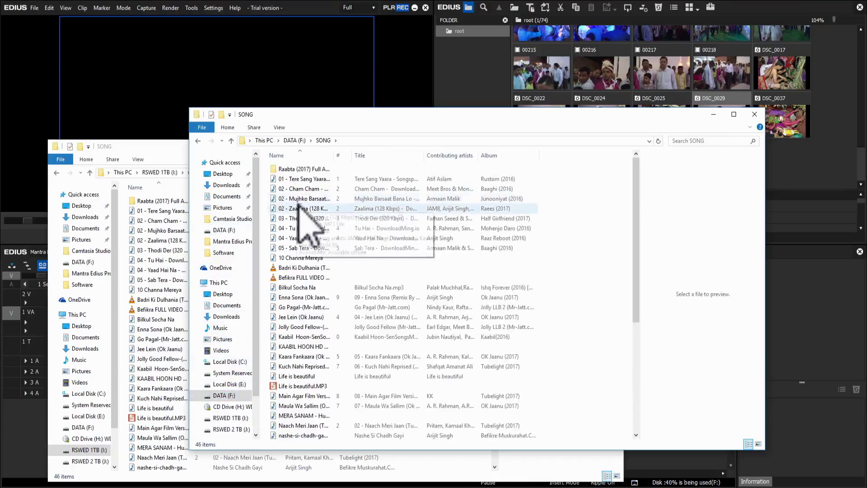
click(304, 198)
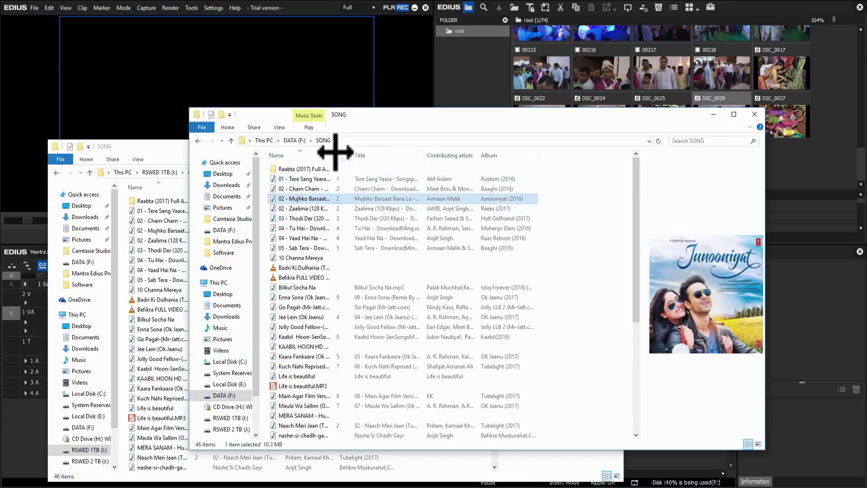
drag(335, 155, 365, 157)
click(339, 179)
click(323, 199)
drag(311, 200, 836, 151)
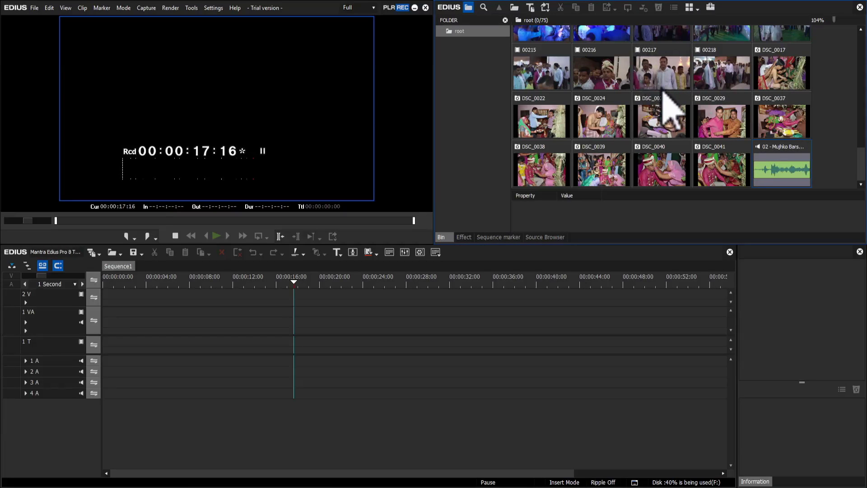
Start adding a file to the bin and browse through This PC to the SONG folder on the DATA (F:) drive
right_click(826, 106)
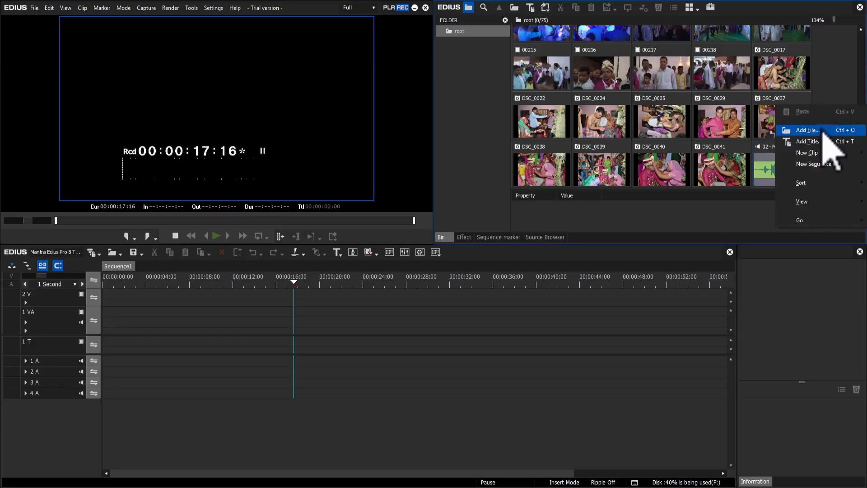
click(823, 131)
click(300, 173)
click(379, 198)
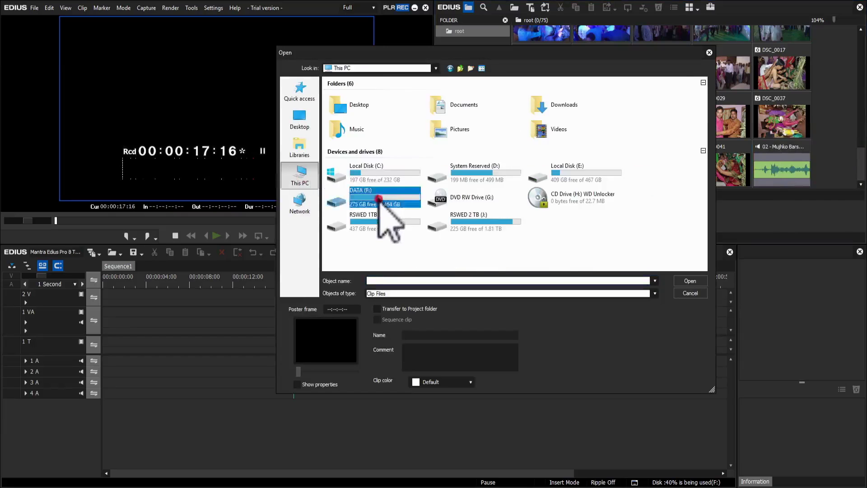
double_click(379, 199)
double_click(345, 117)
Select the Zaalima, Tu Hai and Yaad Hai Na songs one by one and try the poster frame preview
click(352, 126)
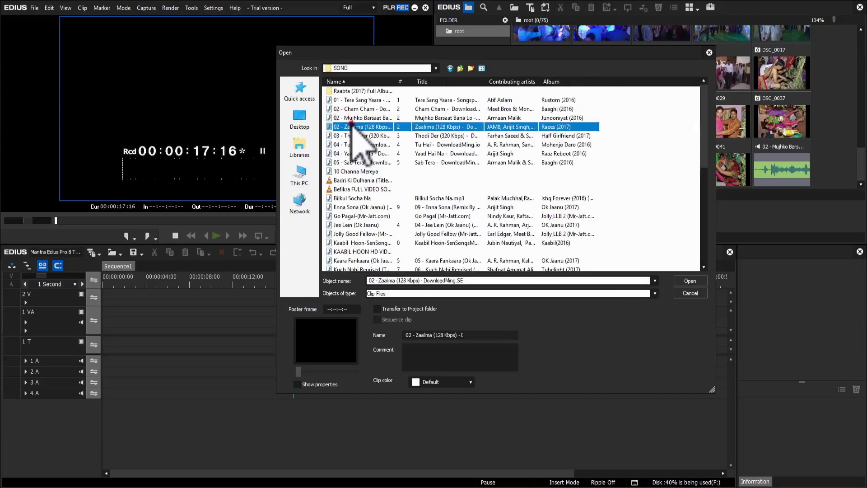
click(359, 144)
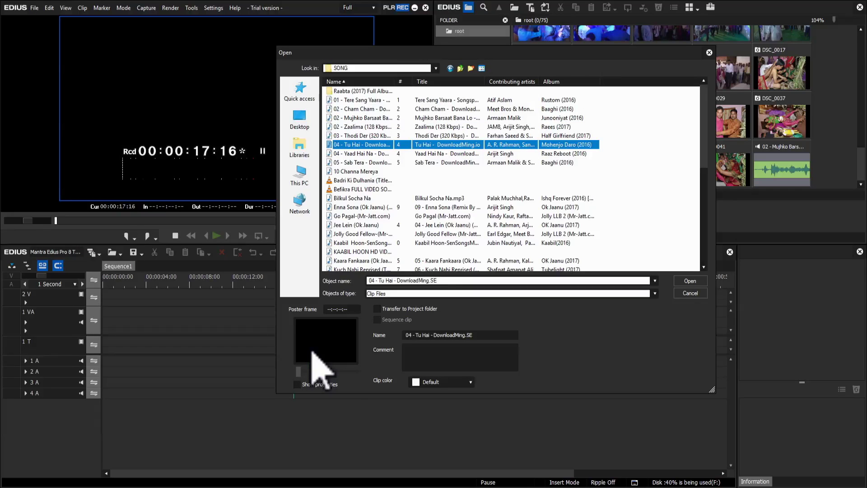
click(363, 154)
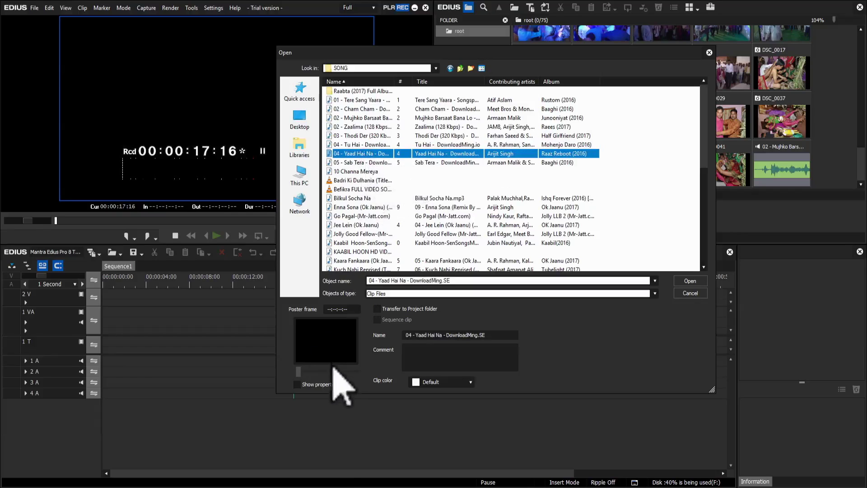
click(299, 371)
click(315, 369)
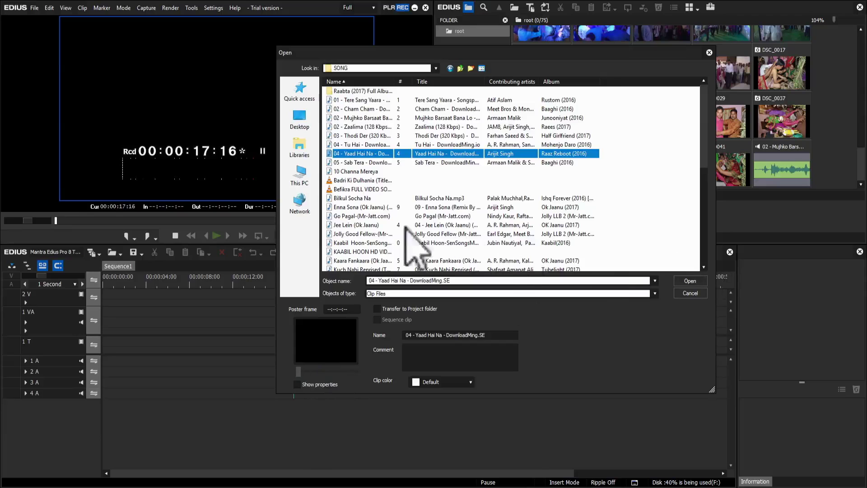
Play the Go Pagal song in MPC-HC x64, skip ahead to about 01:37, then close the player and return to the Open dialog
click(357, 216)
right_click(358, 217)
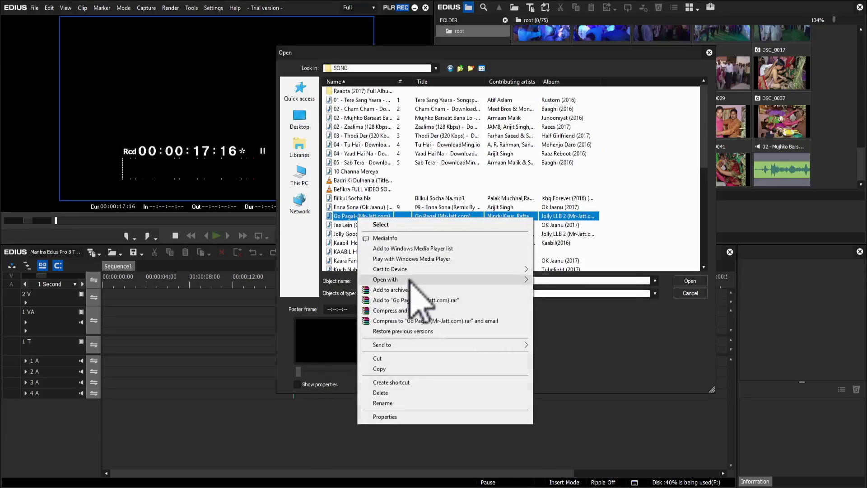
mouse_move(474, 279)
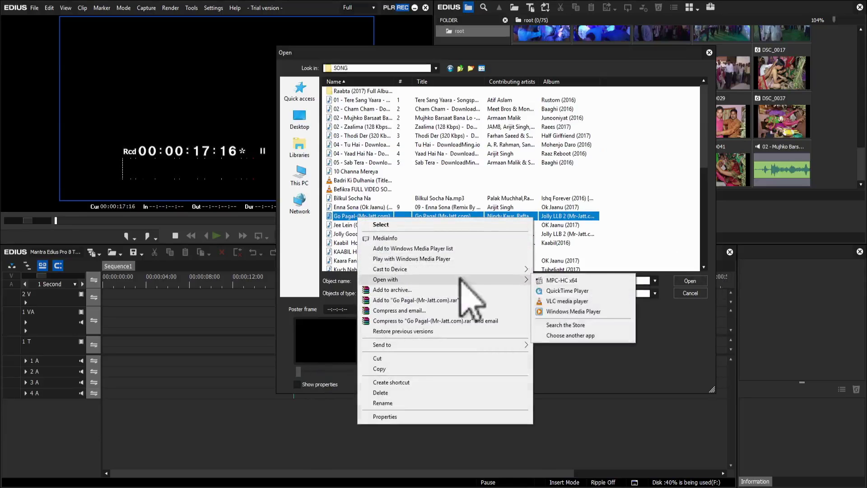
click(581, 284)
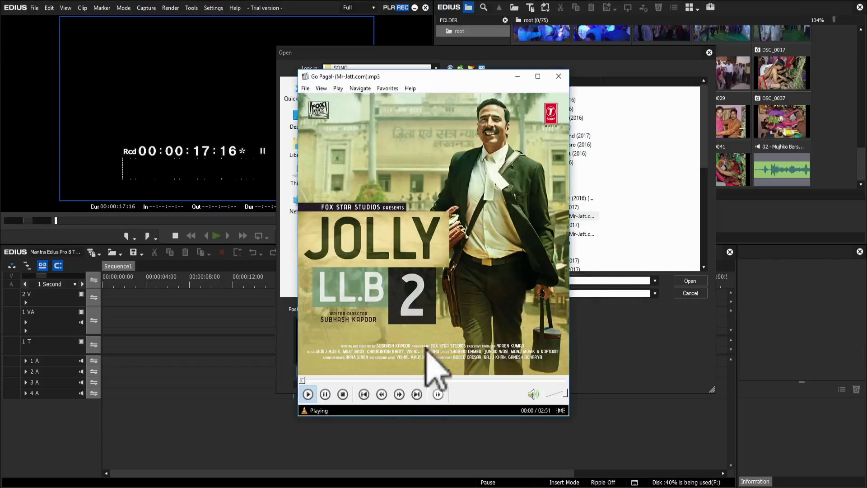
click(407, 380)
click(453, 381)
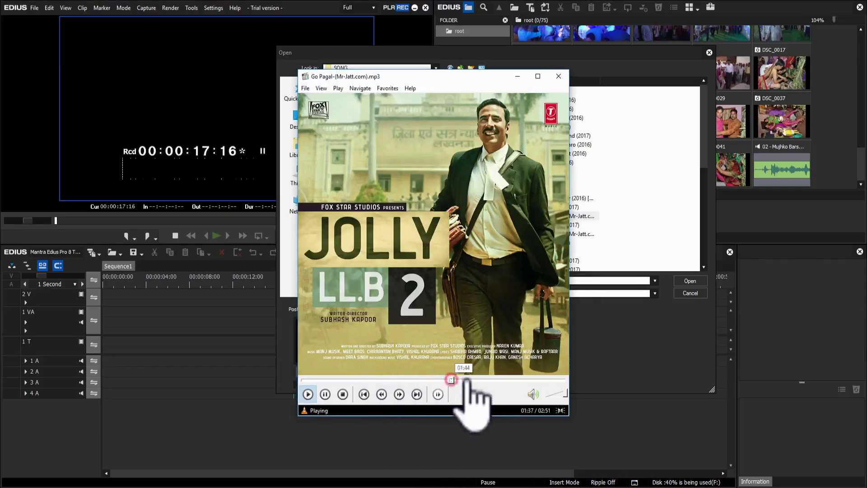
click(559, 77)
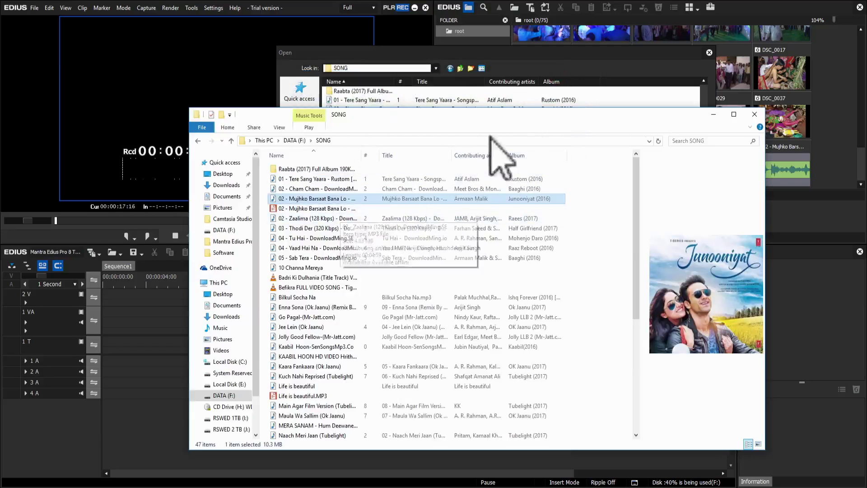
click(588, 68)
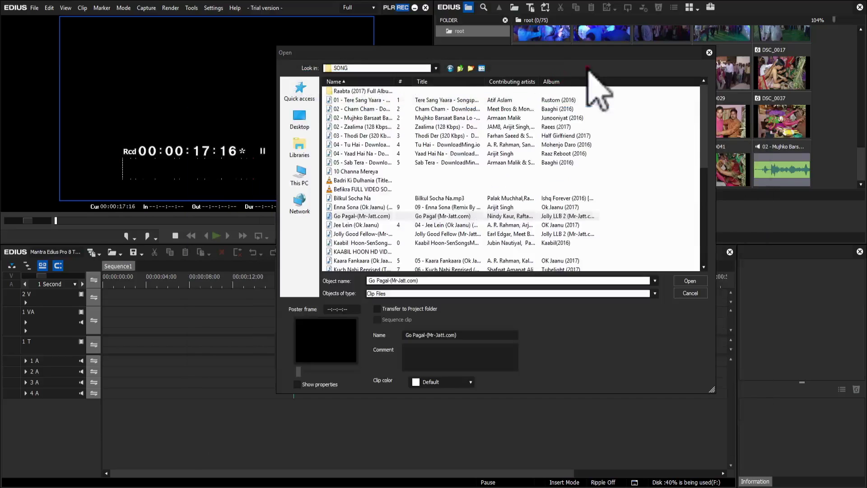
Import the song 03 - Thodi Der (320 Kbps) from the SONG folder through the Open dialog
right_click(367, 153)
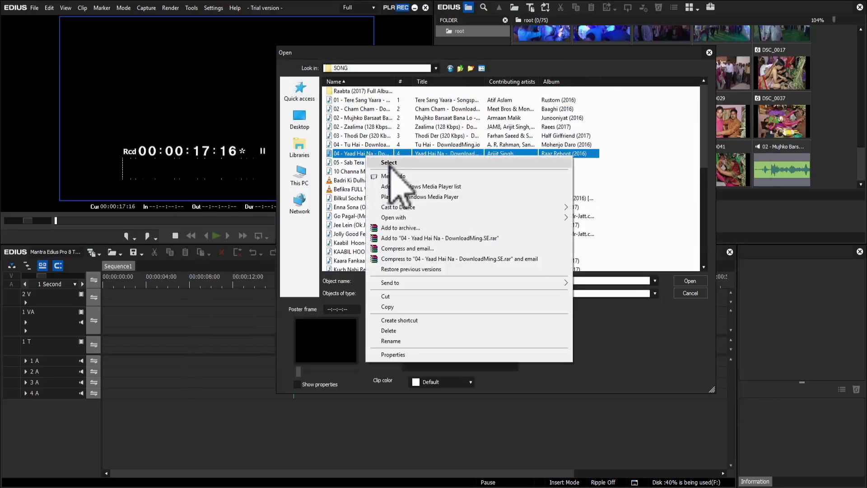
click(355, 136)
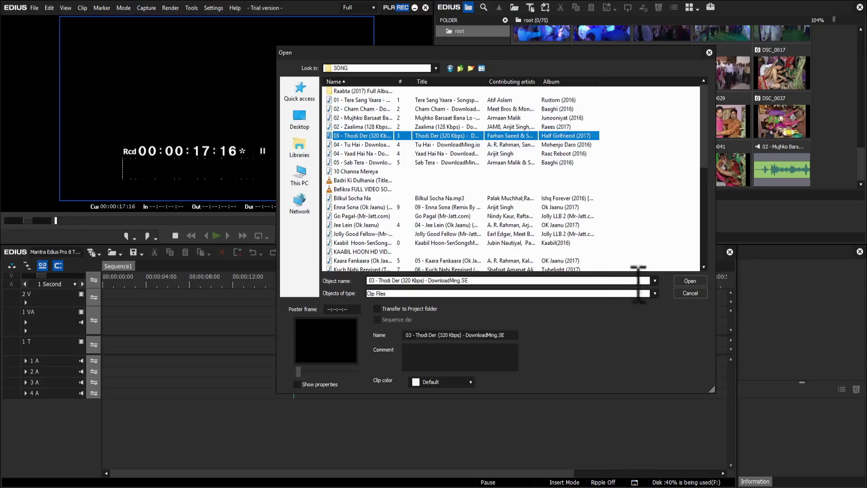
click(683, 294)
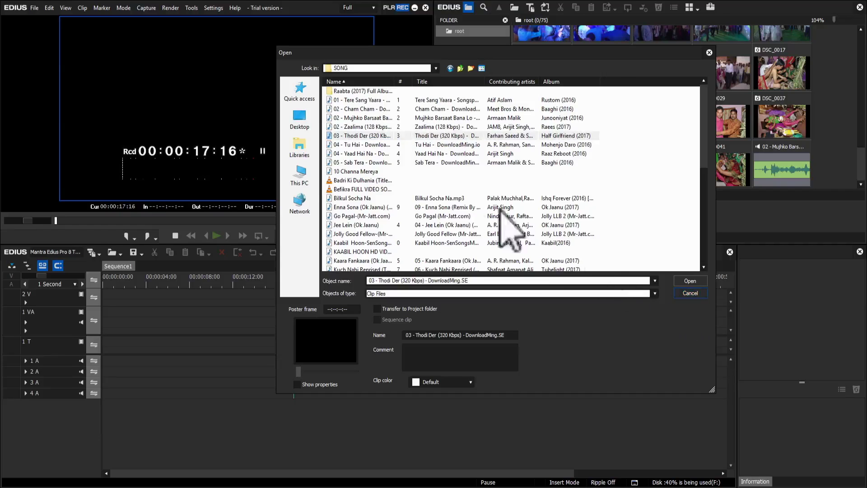
drag(607, 95, 584, 178)
click(689, 281)
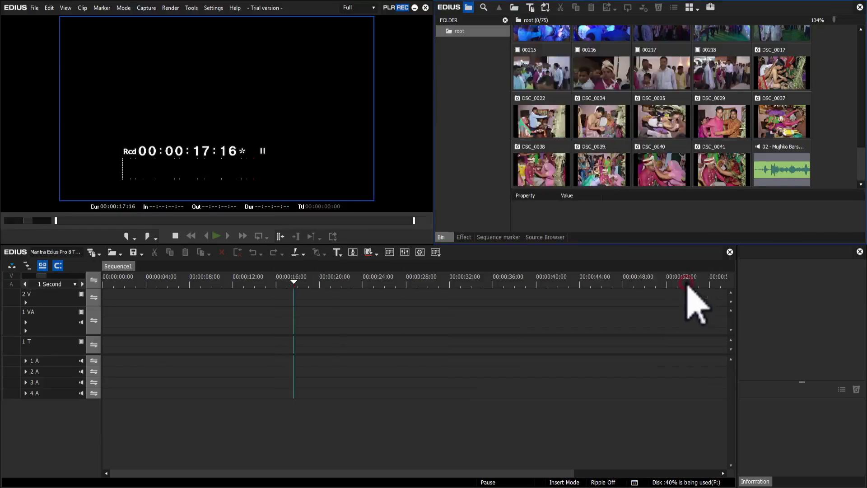